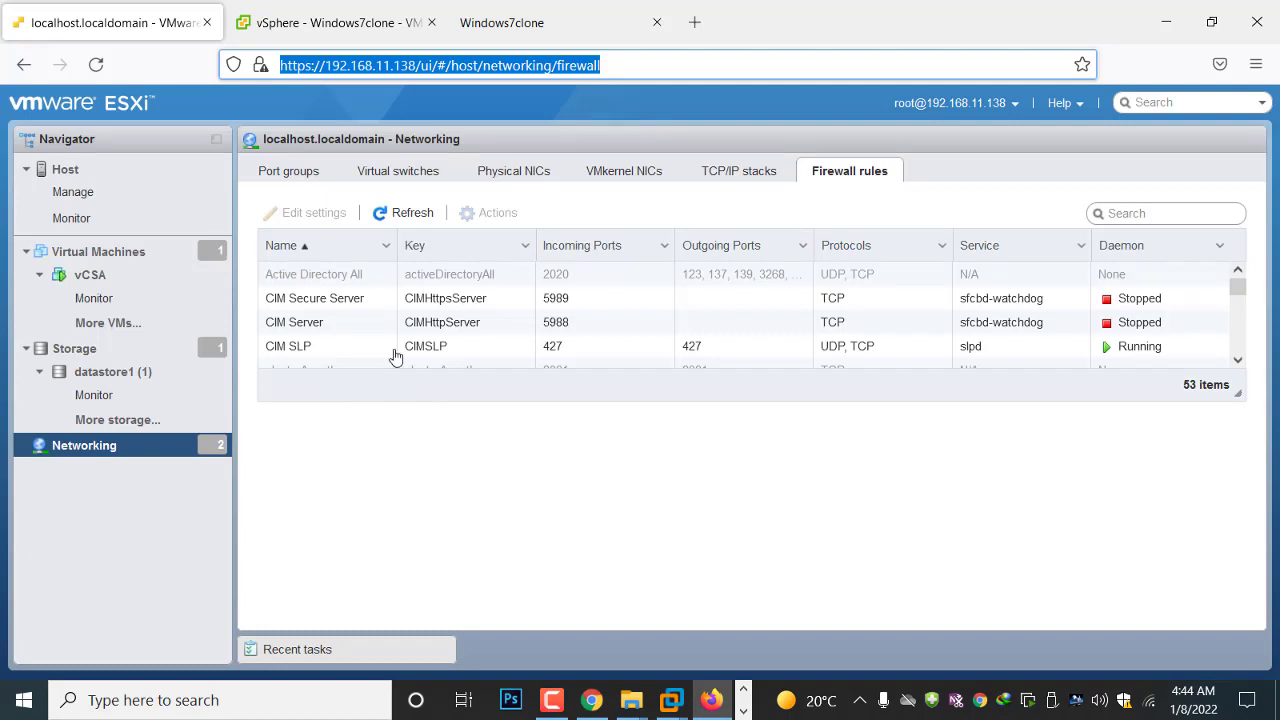
# Review the vCSA and Windows7clone virtual machines, hosts 192.168.11.134 and 192.168.11.138, and the Windows7clone console in the vSphere Client
pyautogui.click(305, 28)
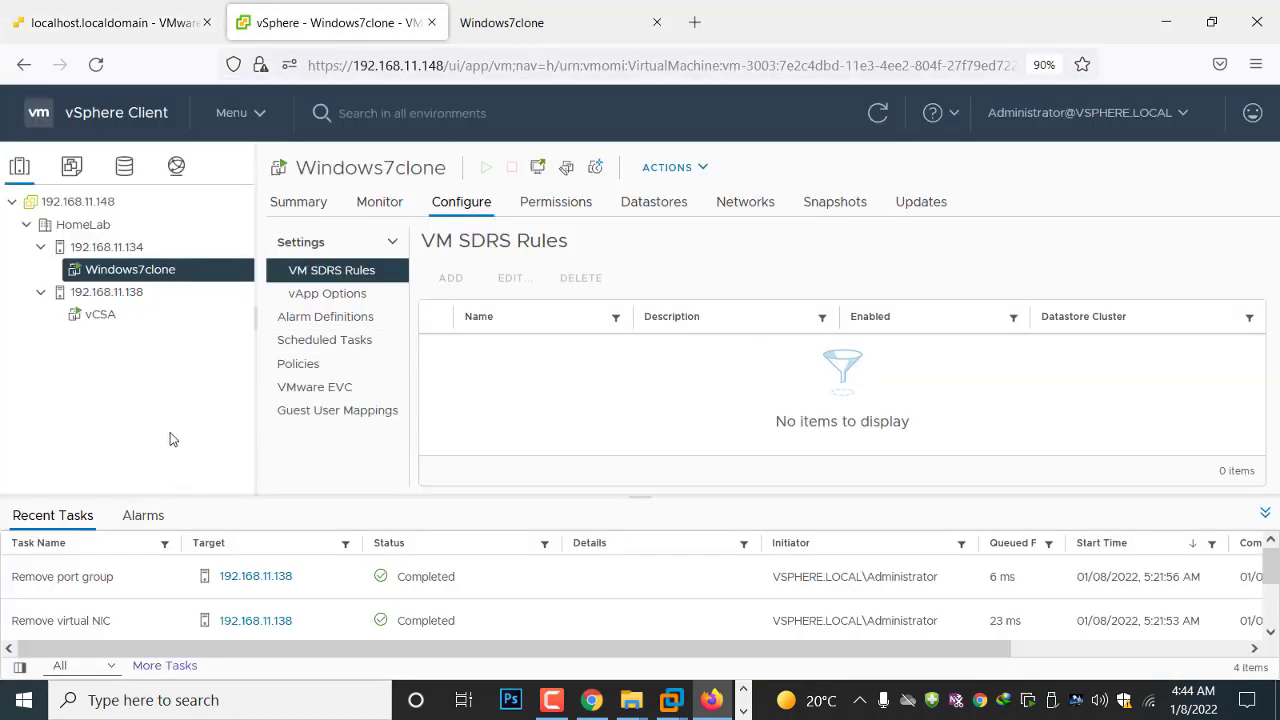
pyautogui.click(100, 315)
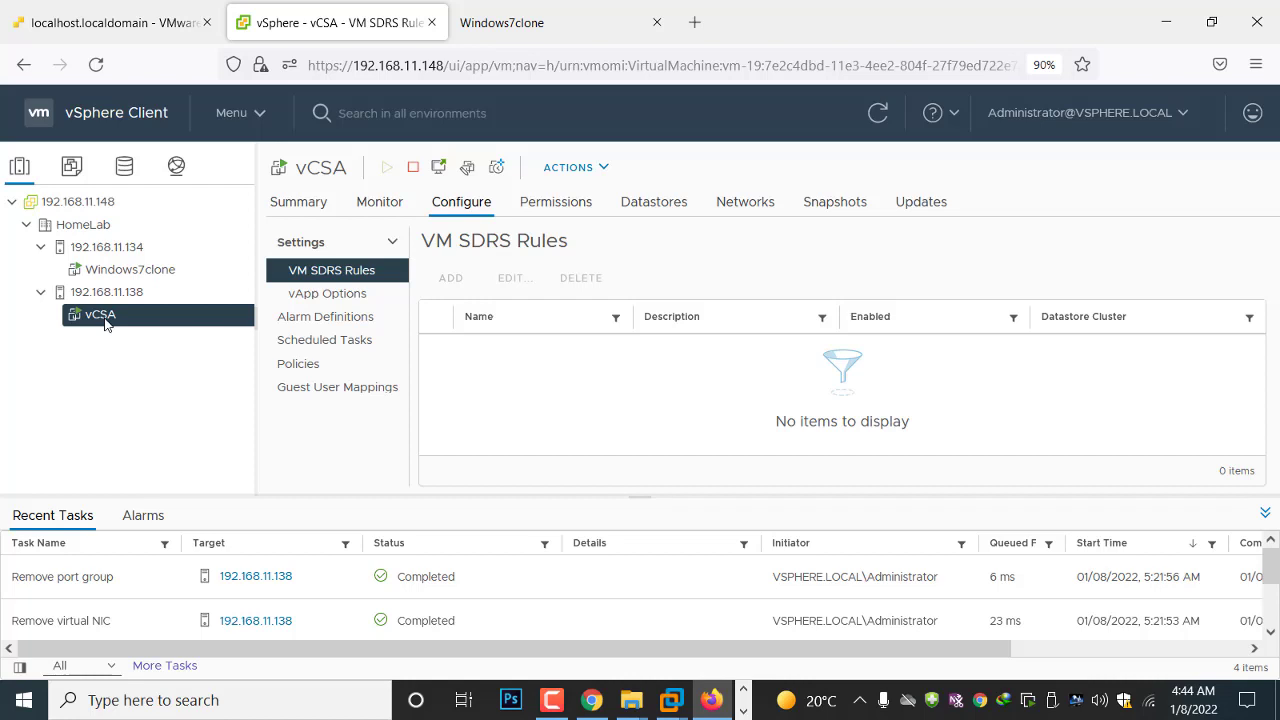
pyautogui.click(110, 250)
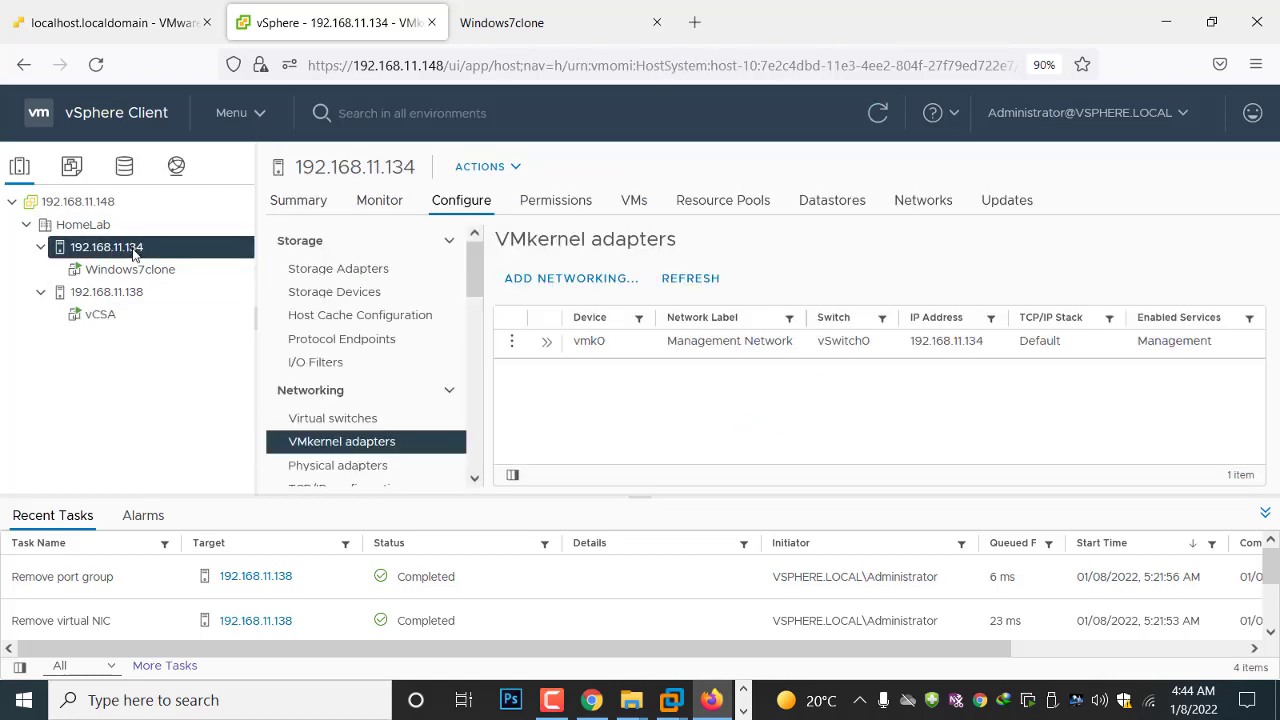
pyautogui.click(129, 295)
pyautogui.click(136, 250)
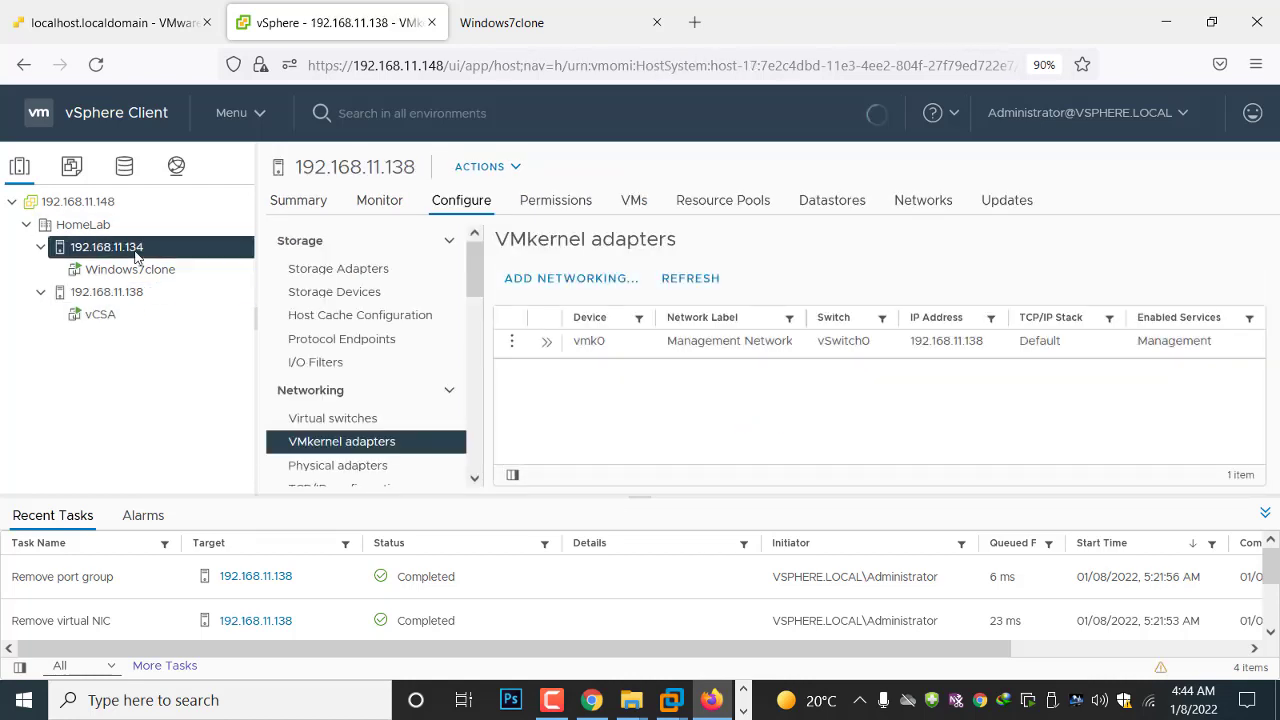
pyautogui.click(141, 272)
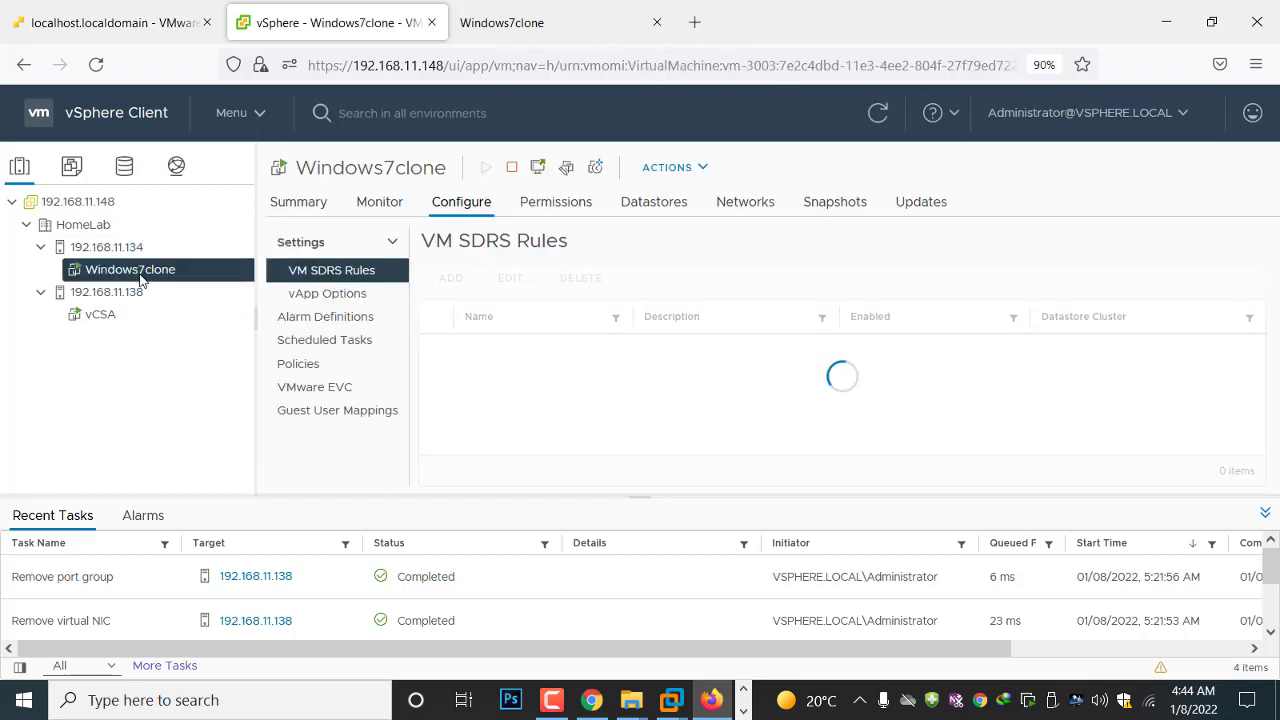
pyautogui.click(549, 23)
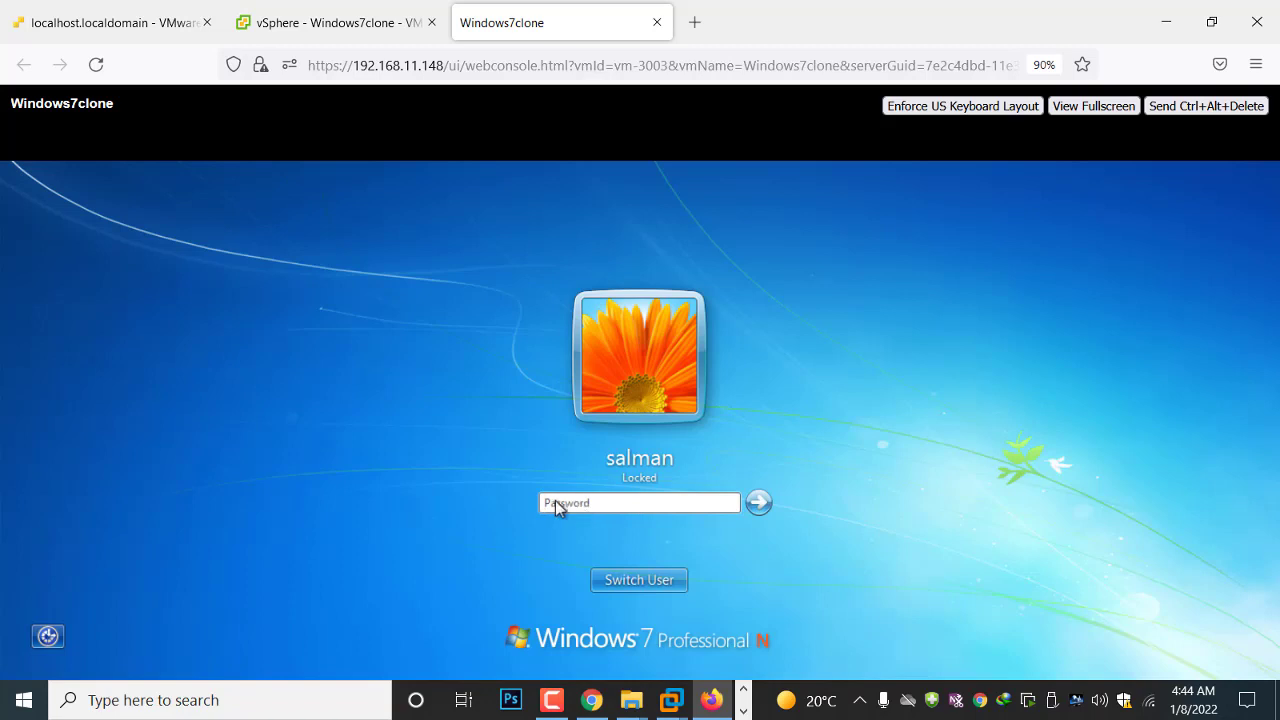
pyautogui.click(330, 31)
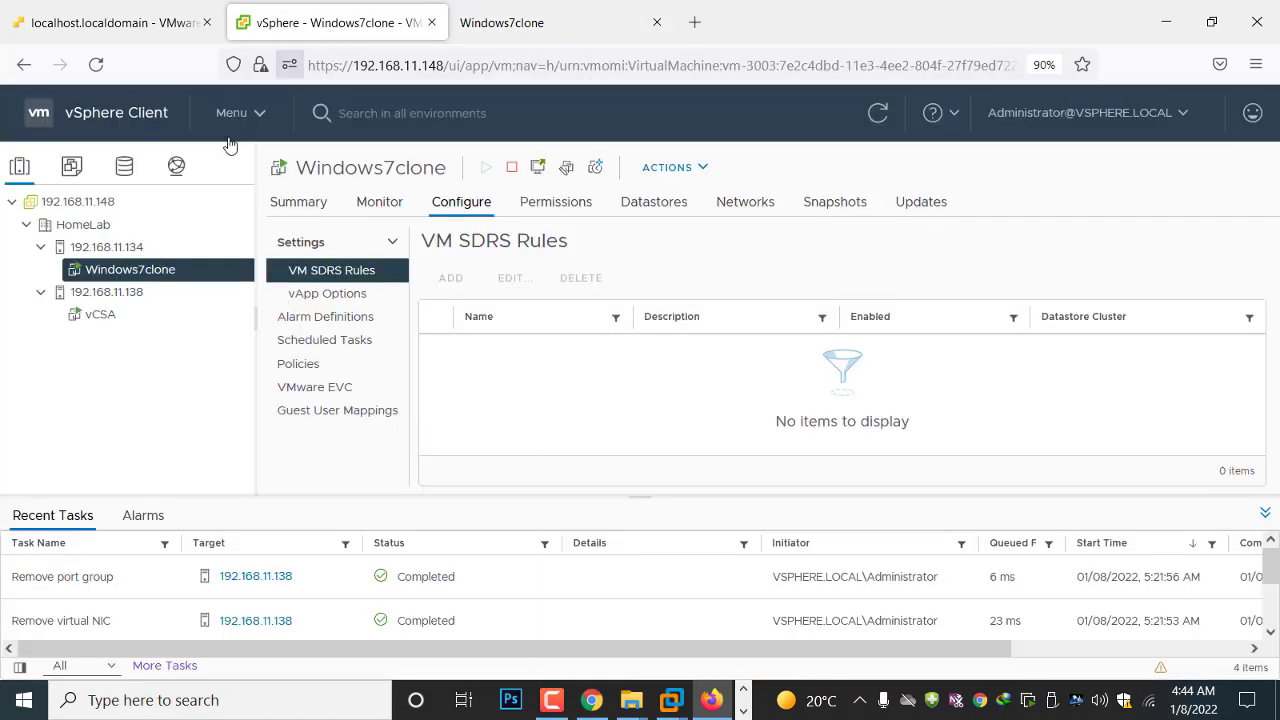
# Try to migrate the running Windows7clone to host 192.168.11.138, changing both compute resource and storage, and check the compatibility details
pyautogui.rightClick(114, 274)
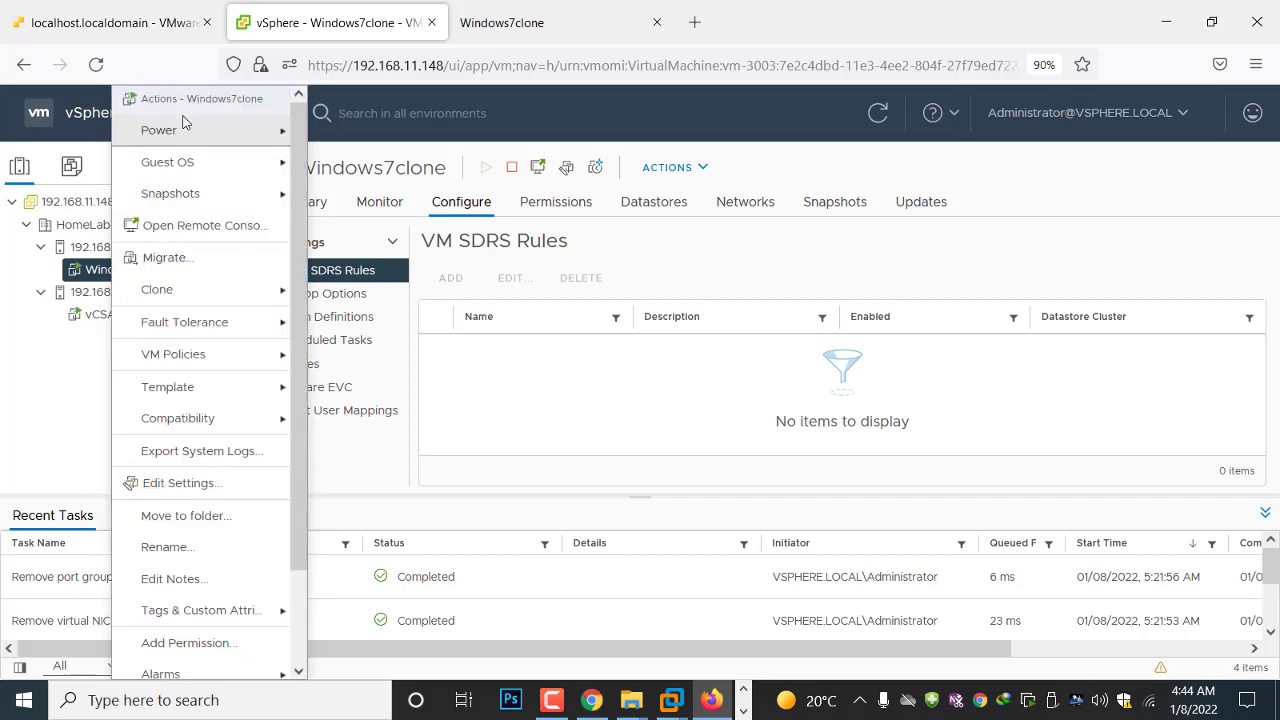
pyautogui.click(165, 258)
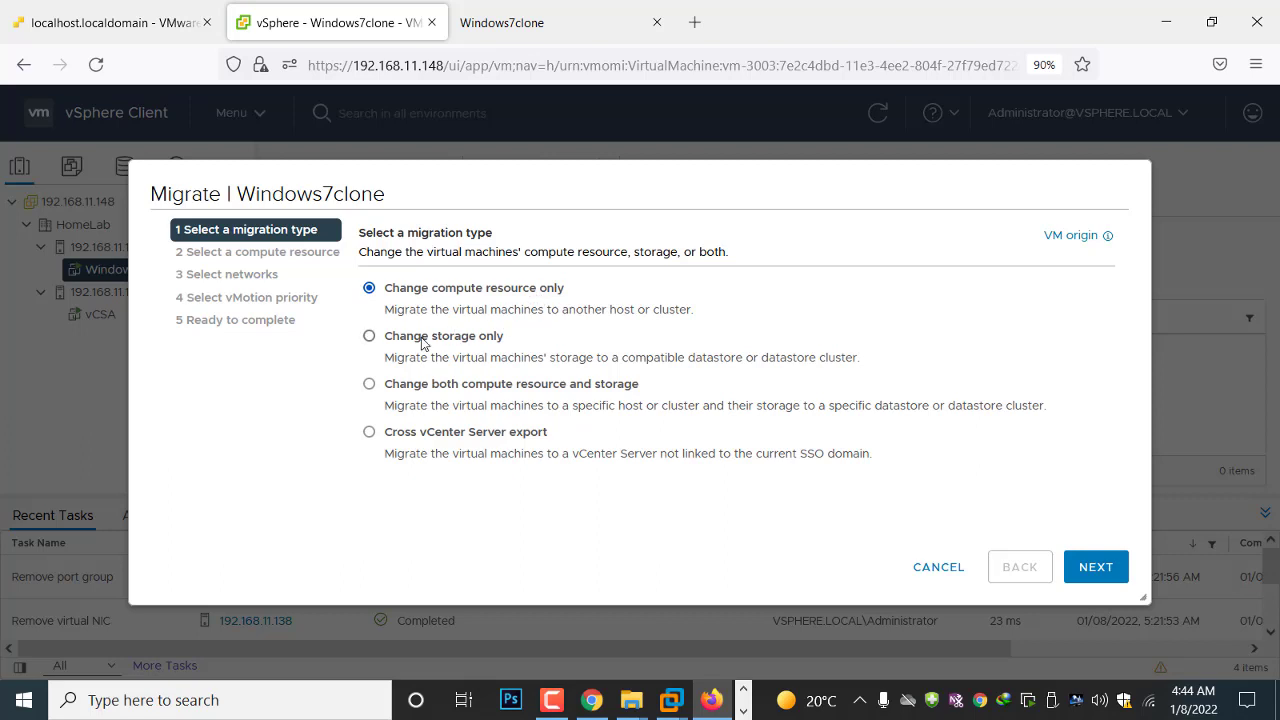
pyautogui.click(370, 387)
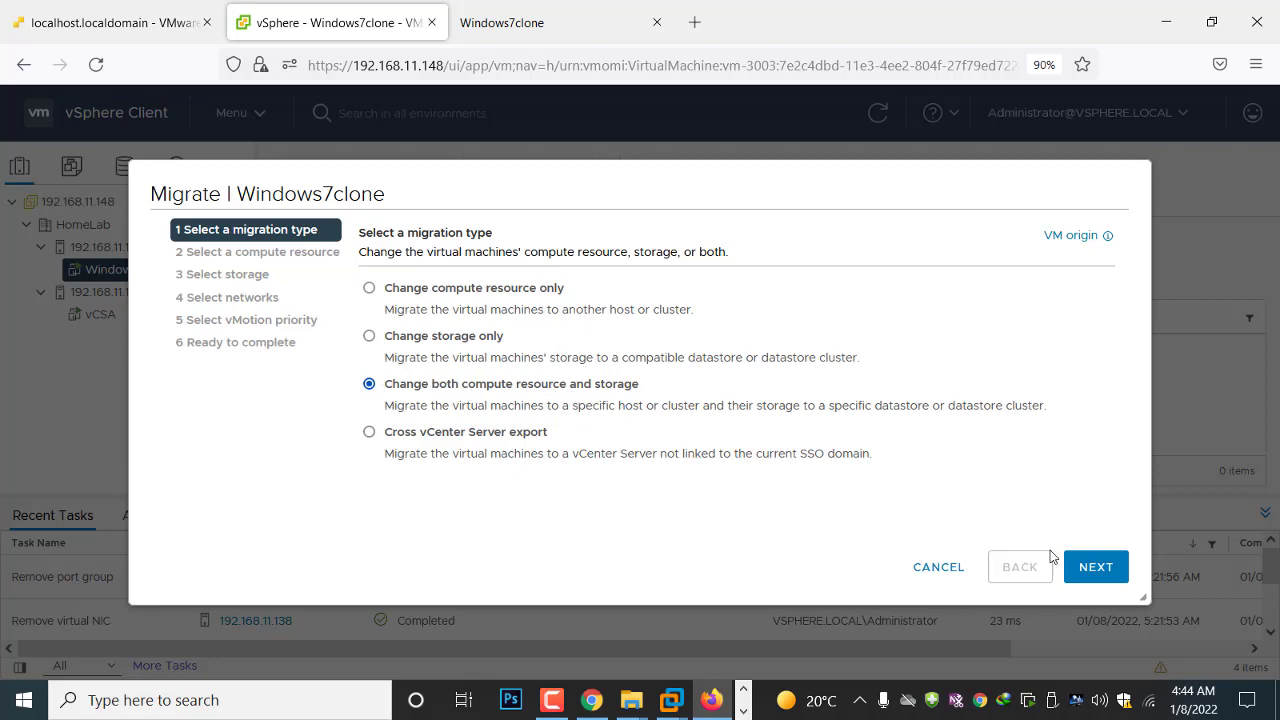
pyautogui.click(1090, 578)
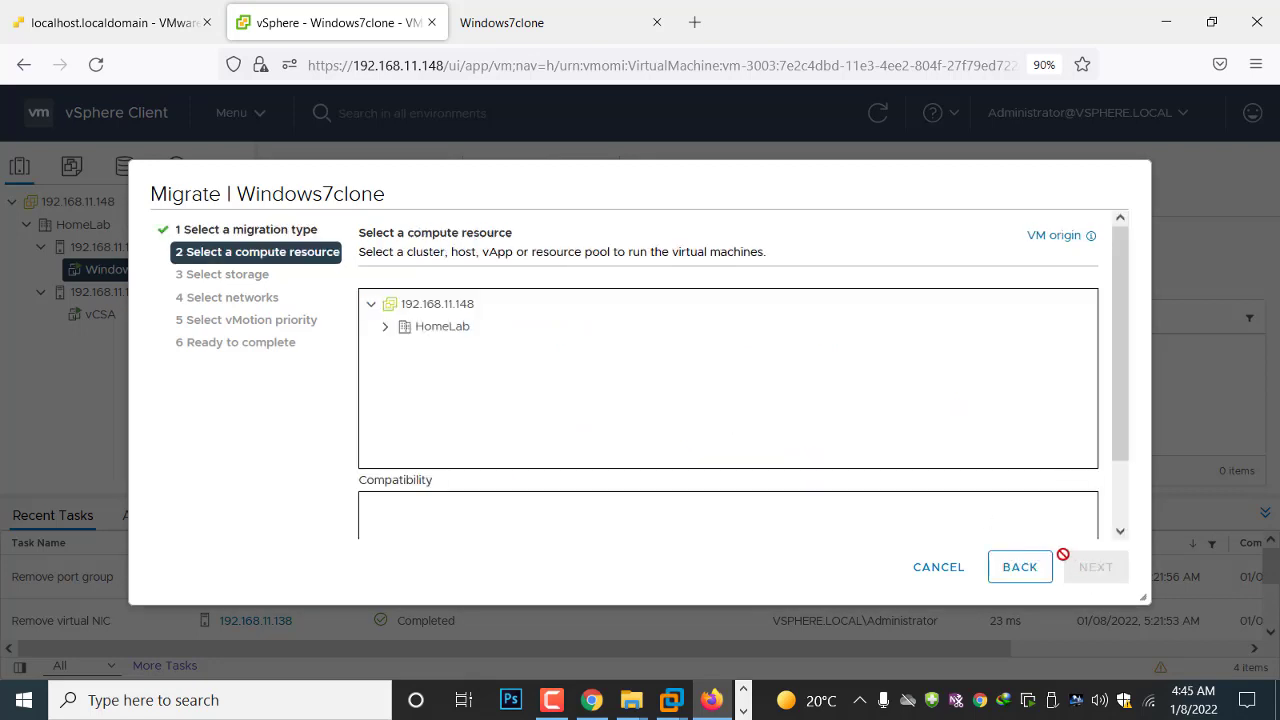
pyautogui.click(387, 329)
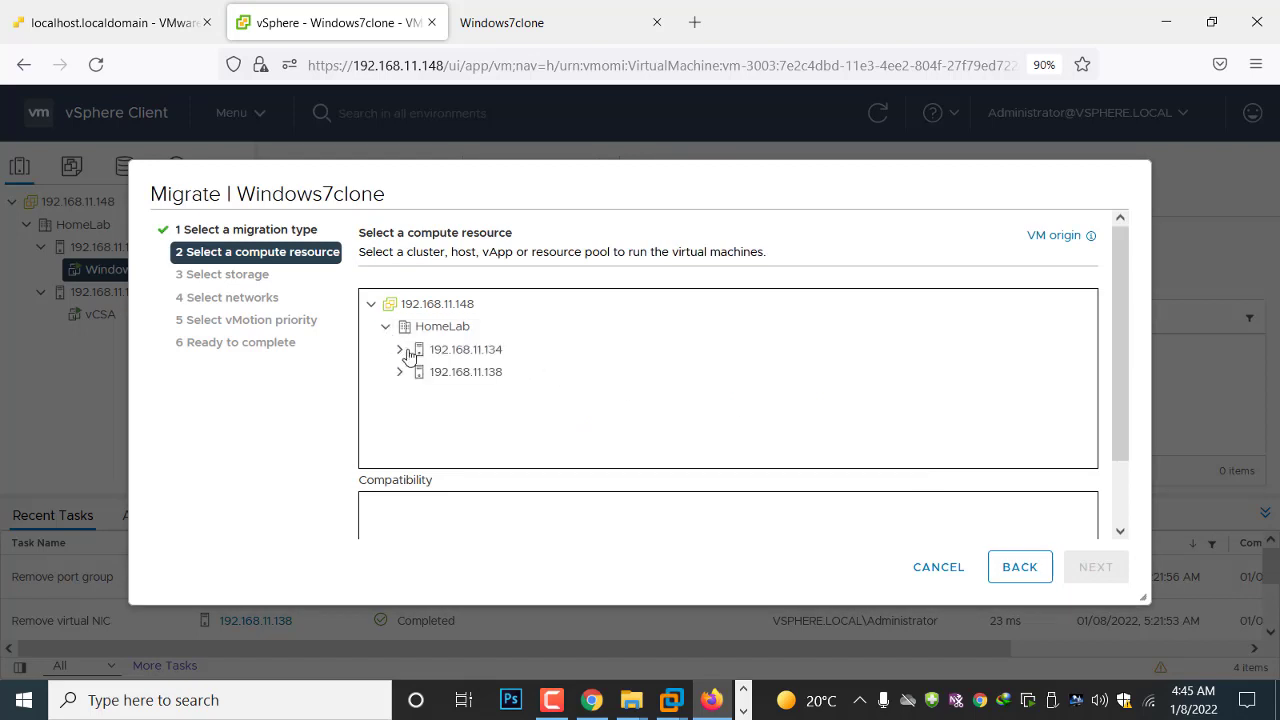
pyautogui.click(460, 375)
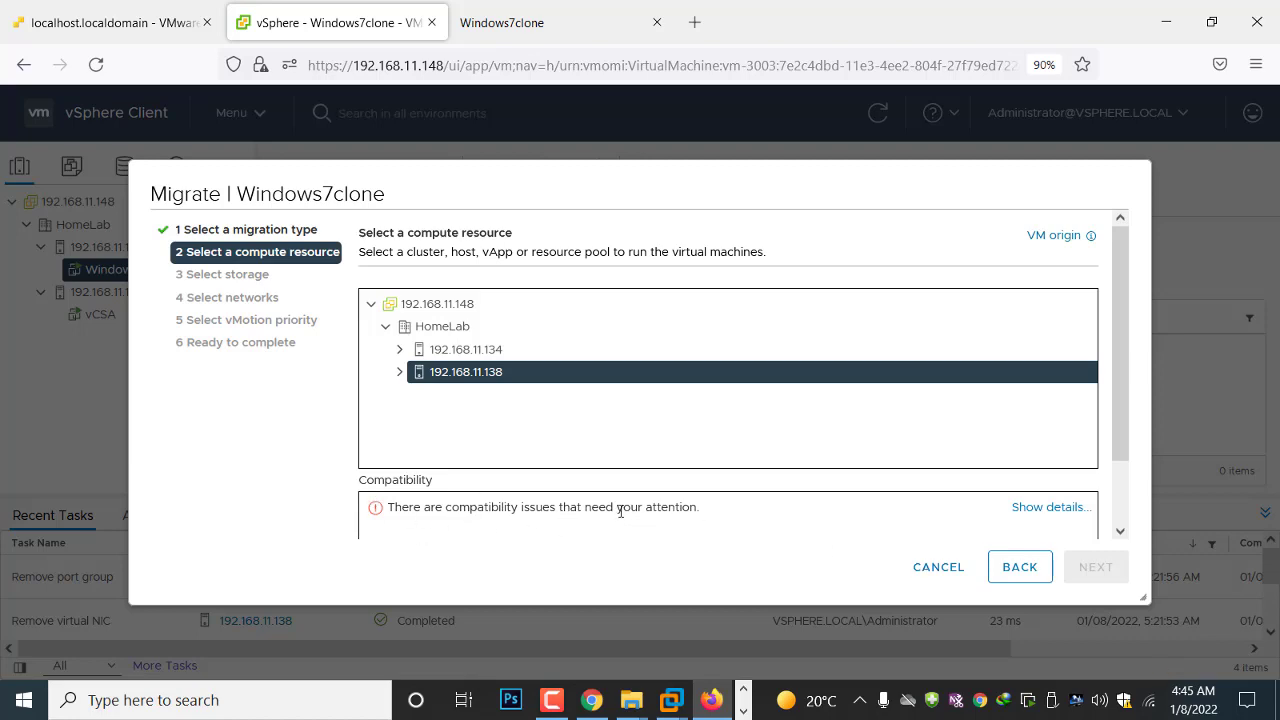
pyautogui.click(1047, 509)
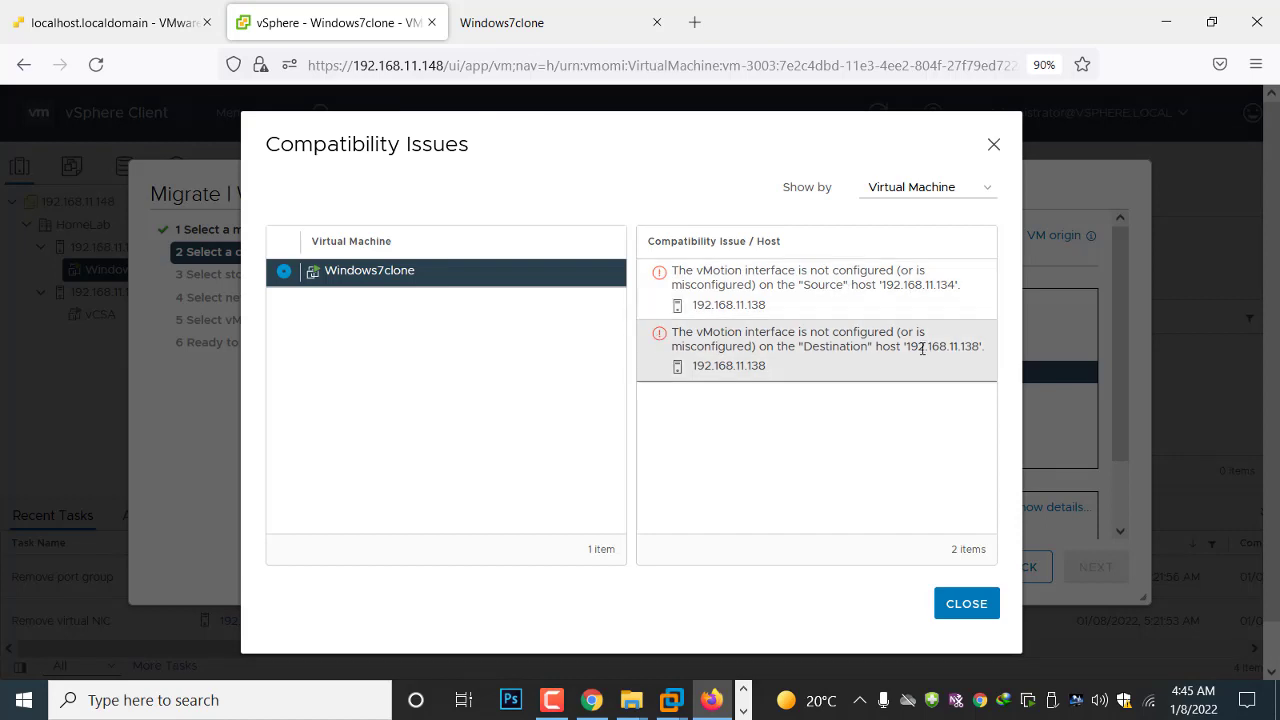
pyautogui.click(963, 603)
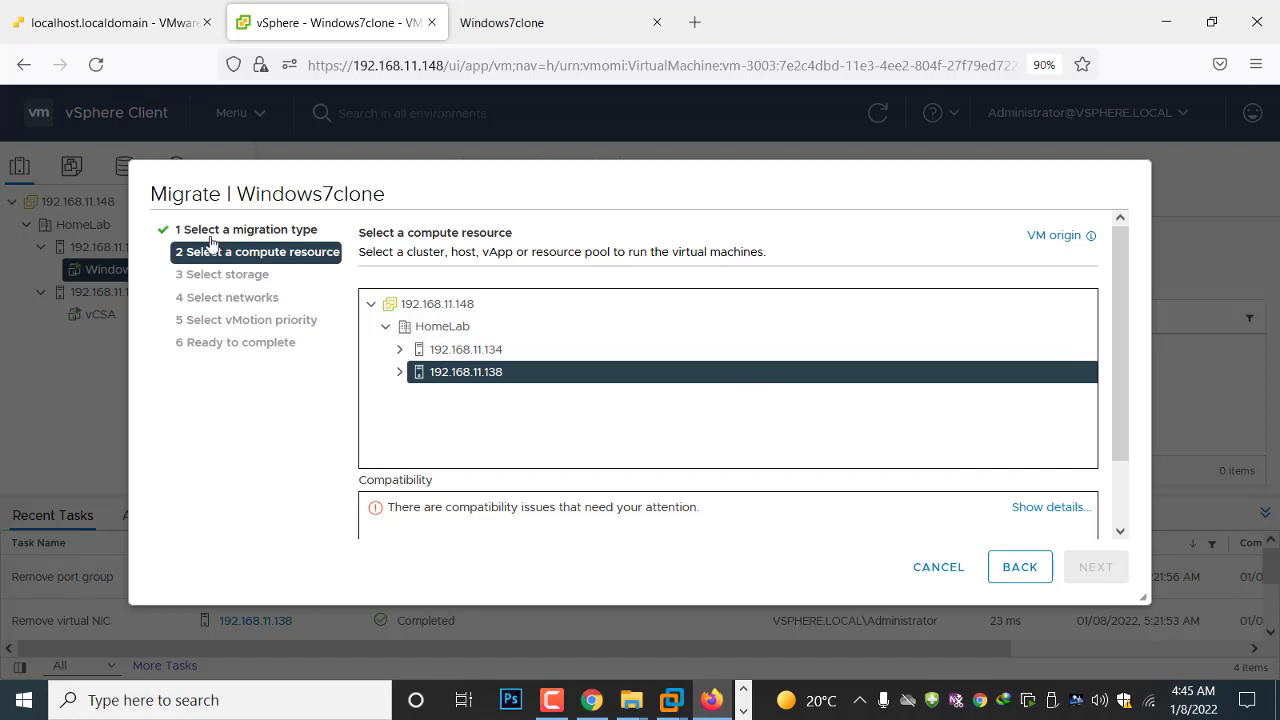
pyautogui.click(944, 567)
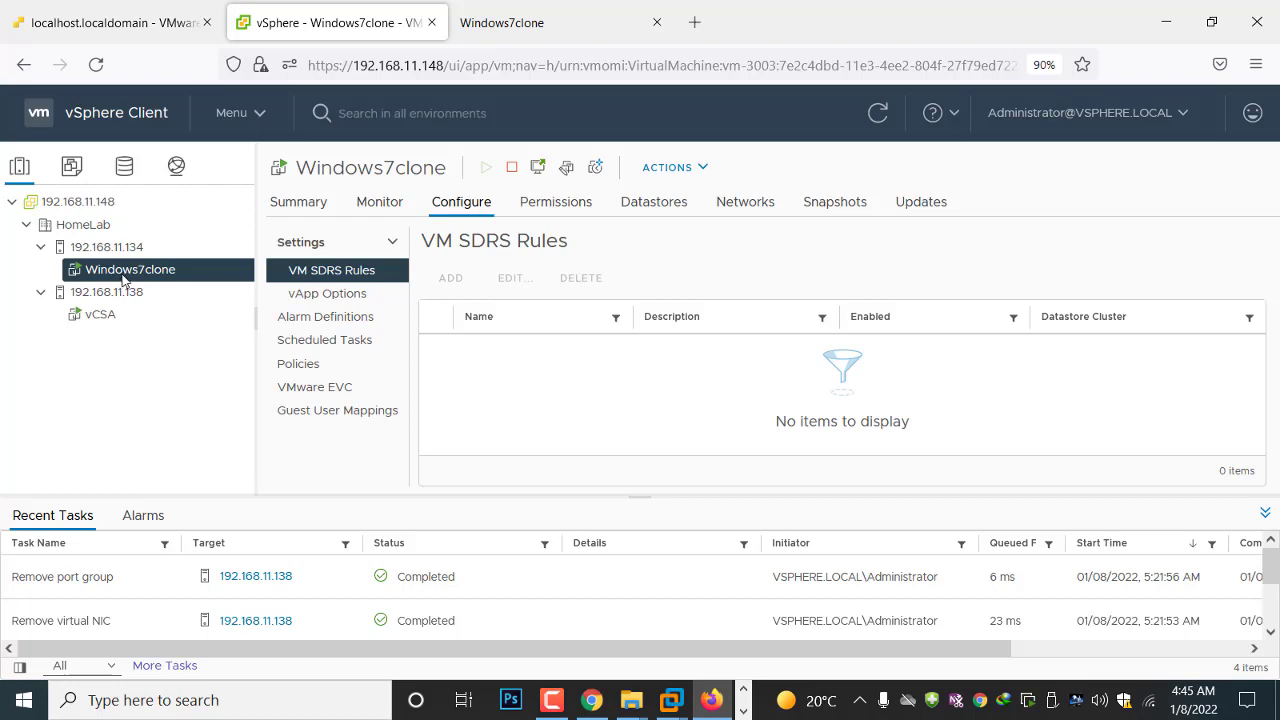
# Power off the Windows7clone virtual machine
pyautogui.rightClick(124, 280)
pyautogui.moveTo(196, 143)
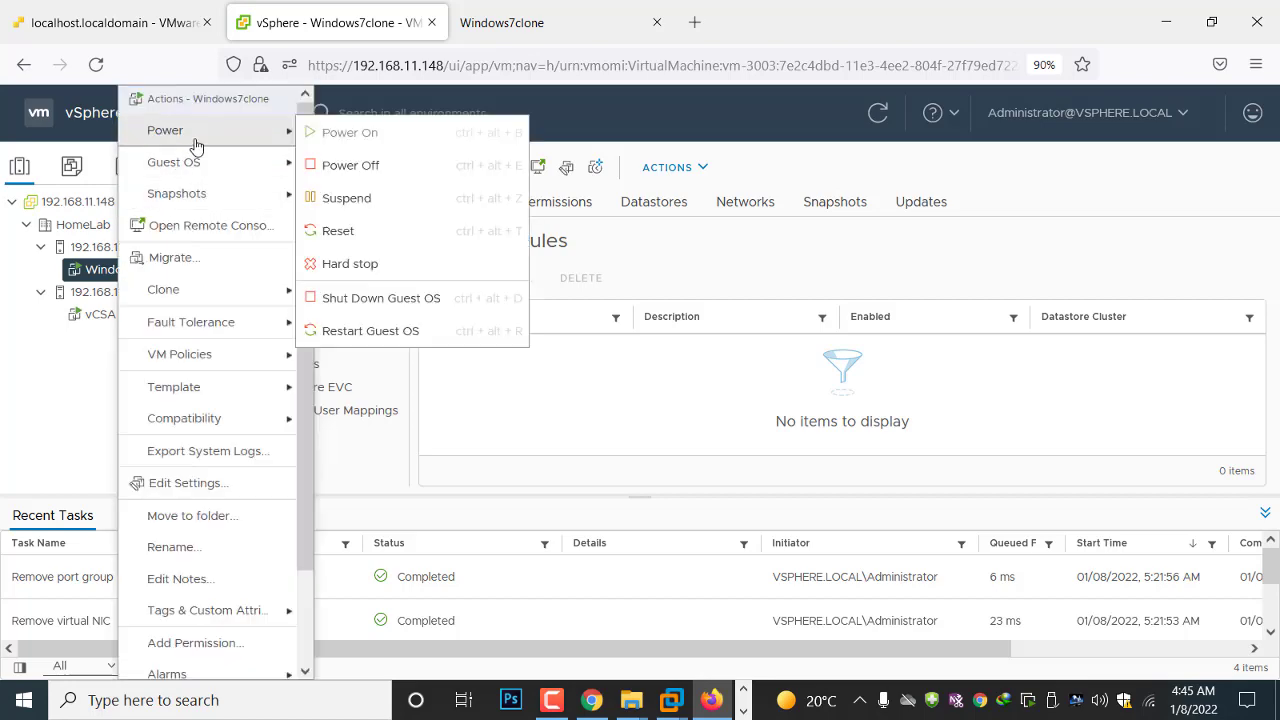
pyautogui.click(366, 165)
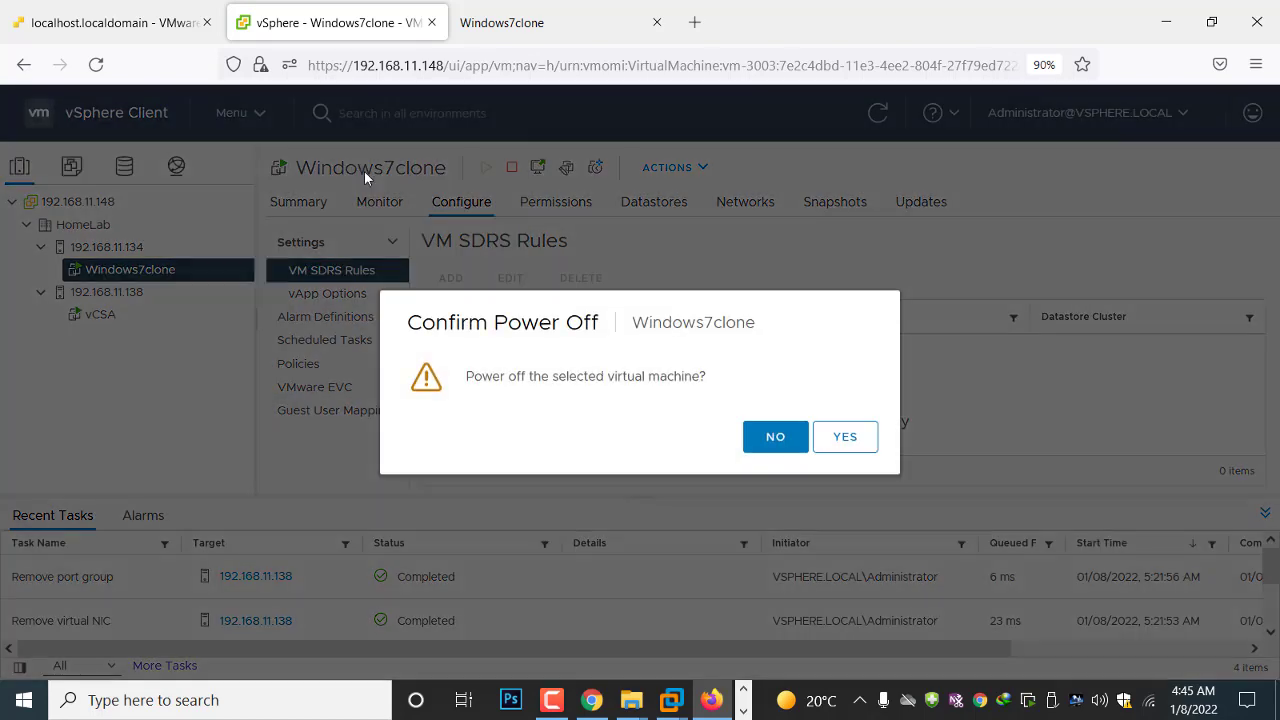
pyautogui.click(849, 440)
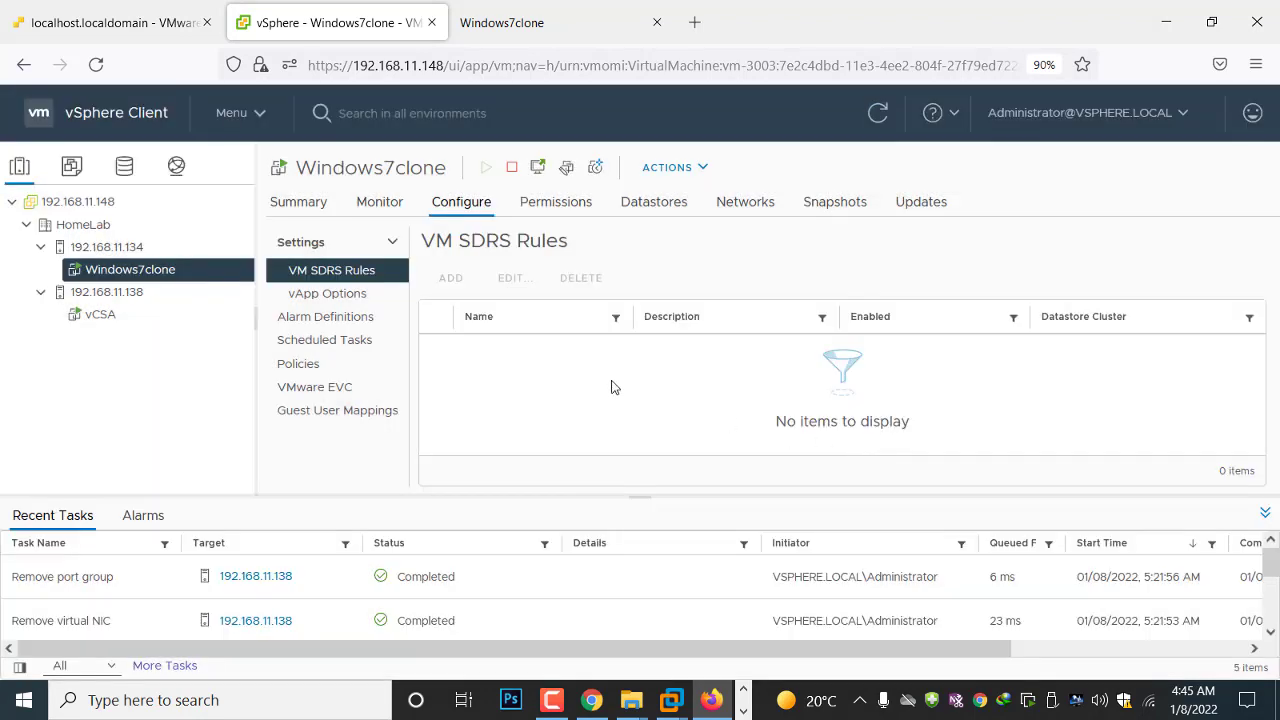
# Set up a migration of Windows7clone that changes both compute resource and storage, with HomeLab host 192.168.11.138 as the destination
pyautogui.rightClick(152, 279)
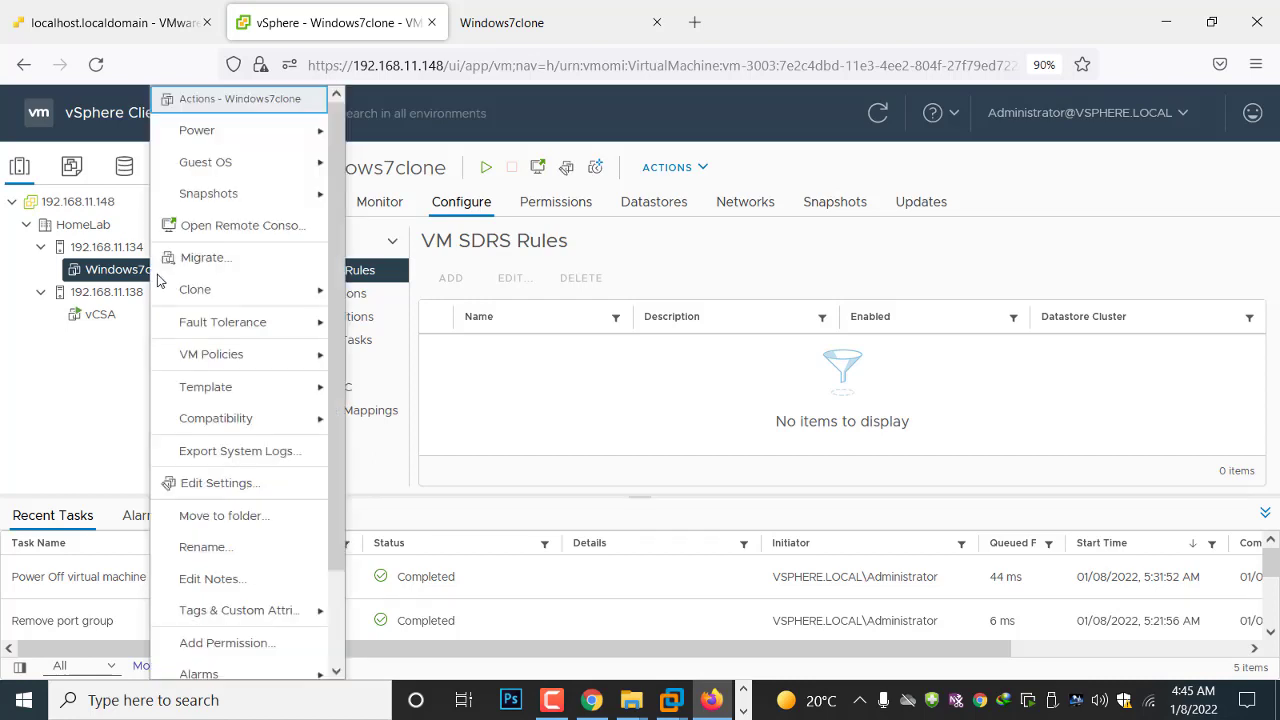
pyautogui.click(205, 259)
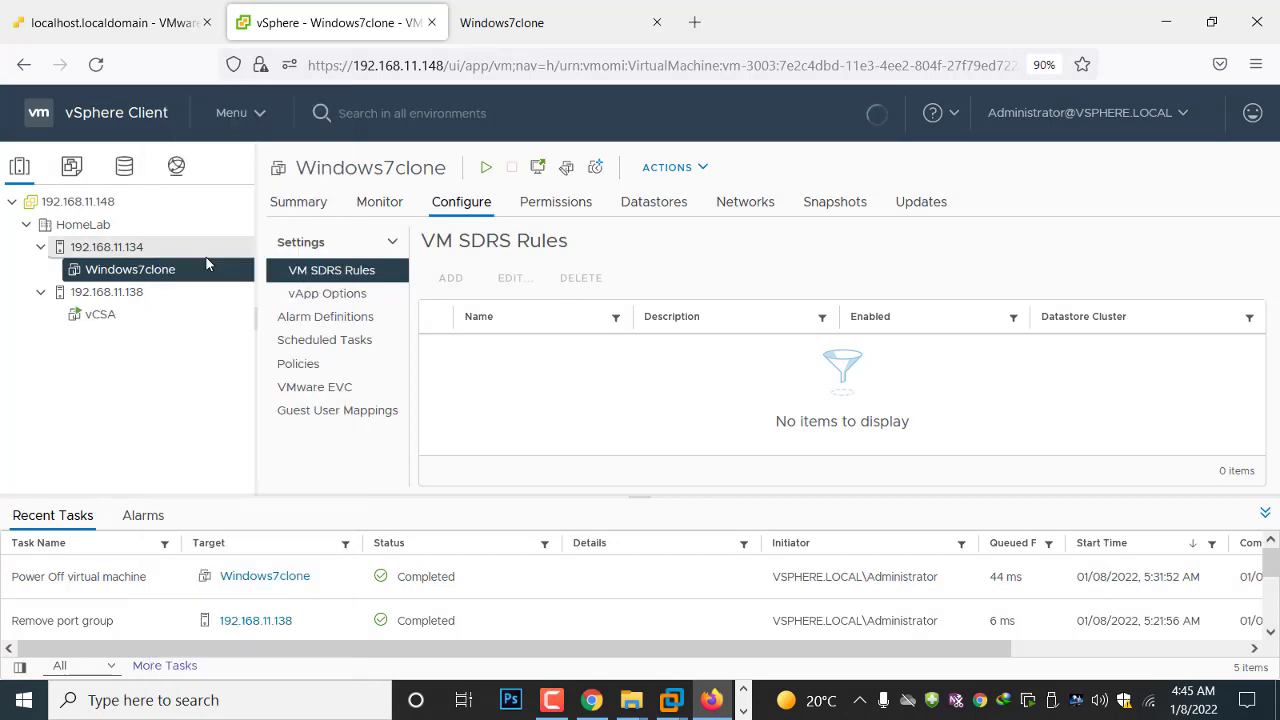
pyautogui.click(369, 384)
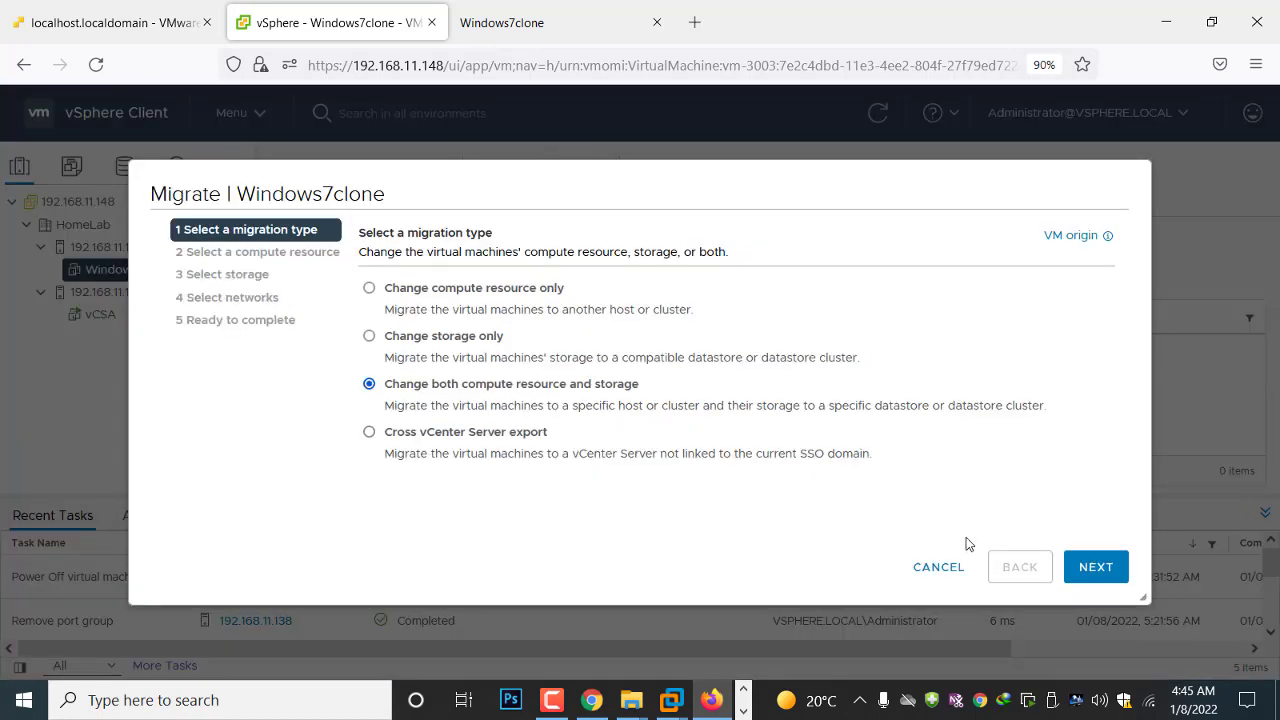
pyautogui.click(1094, 567)
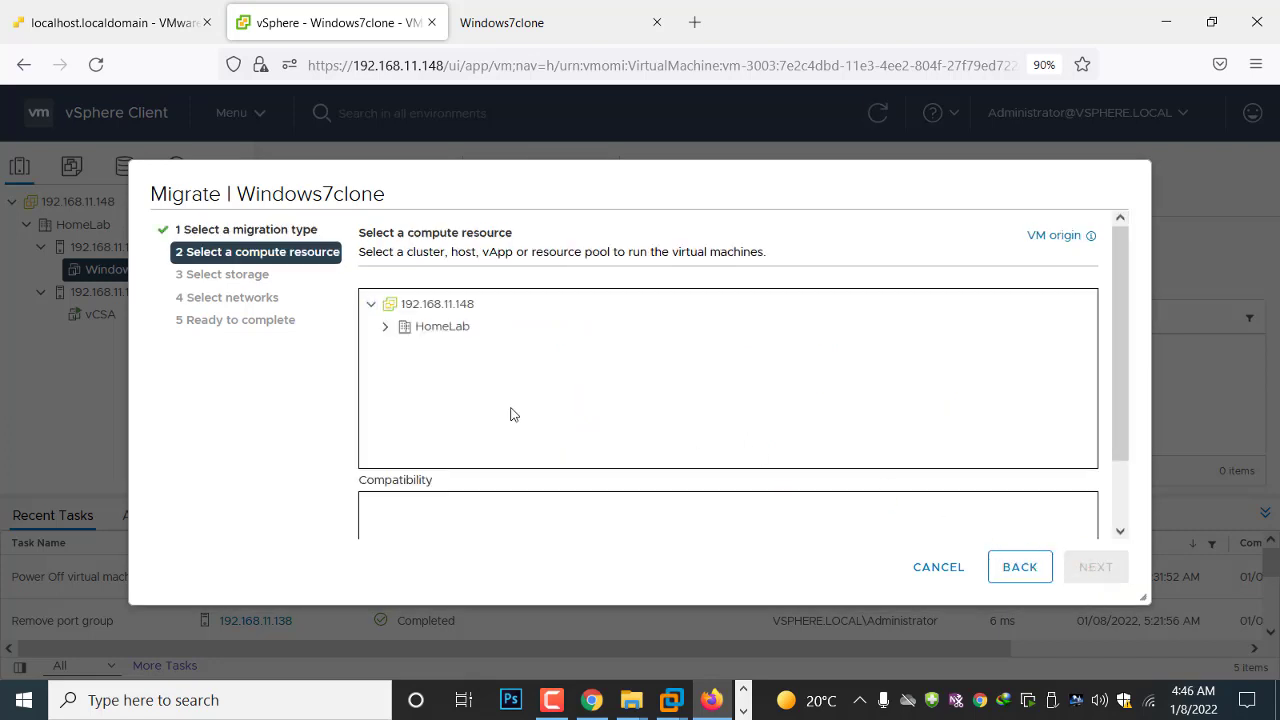
pyautogui.click(386, 330)
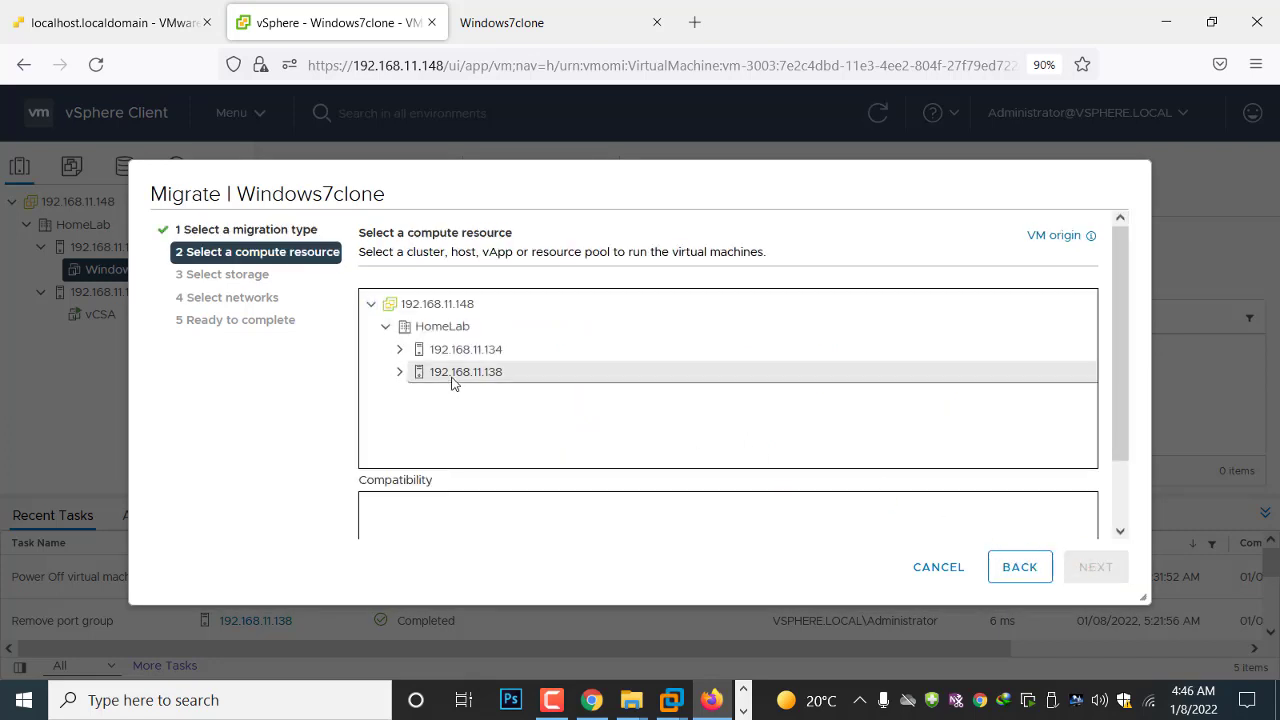
pyautogui.click(450, 374)
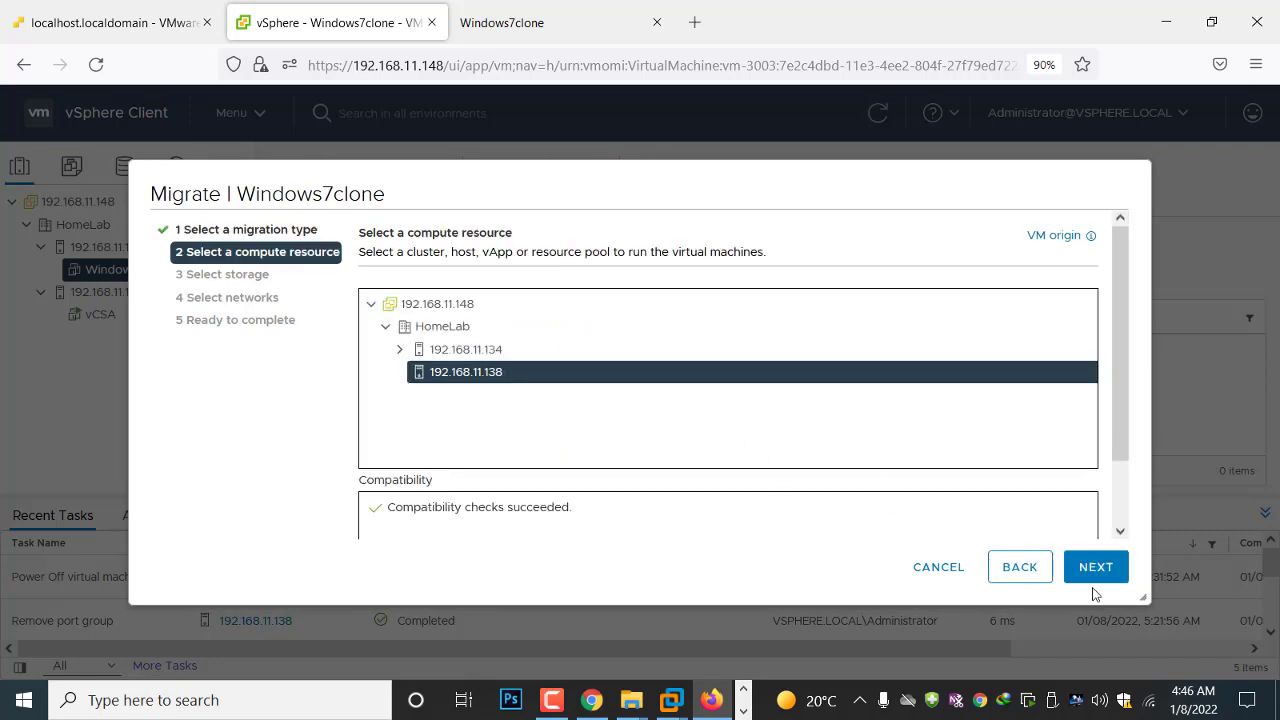
pyautogui.click(1091, 568)
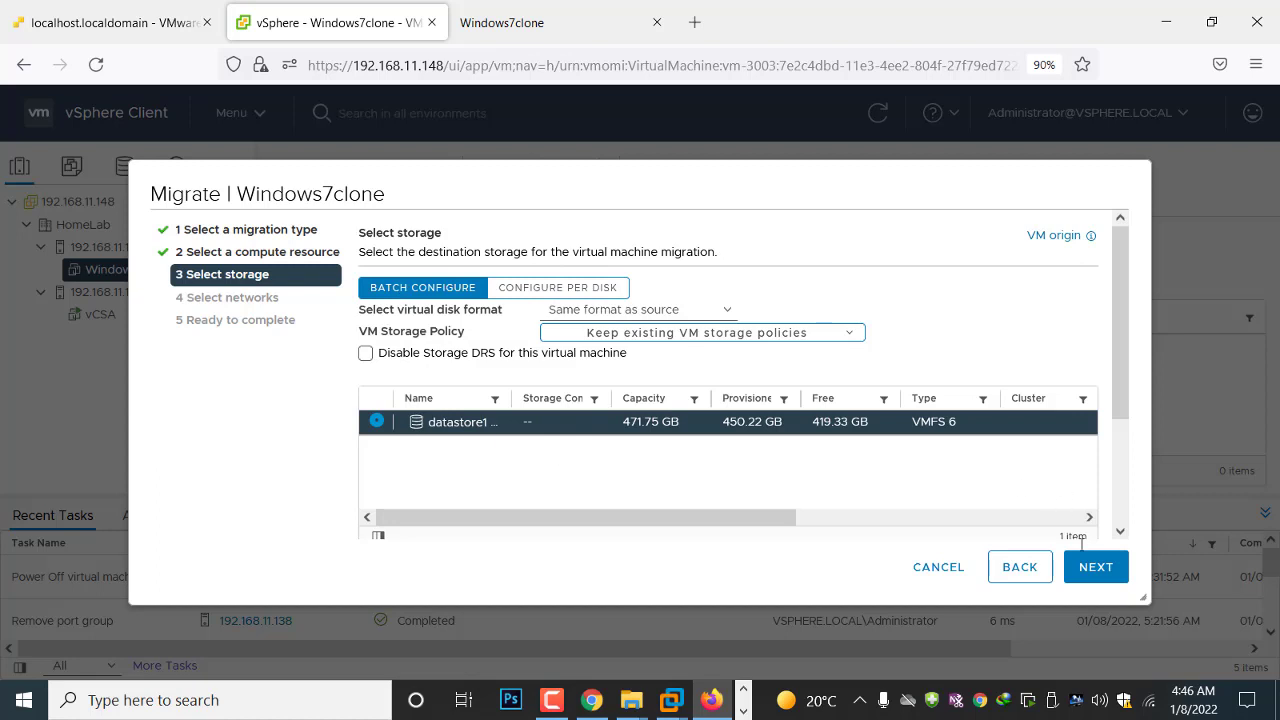
# Accept datastore1 (1), the source disk format and the matching VM Network and private networks, and start the migration
pyautogui.click(1096, 567)
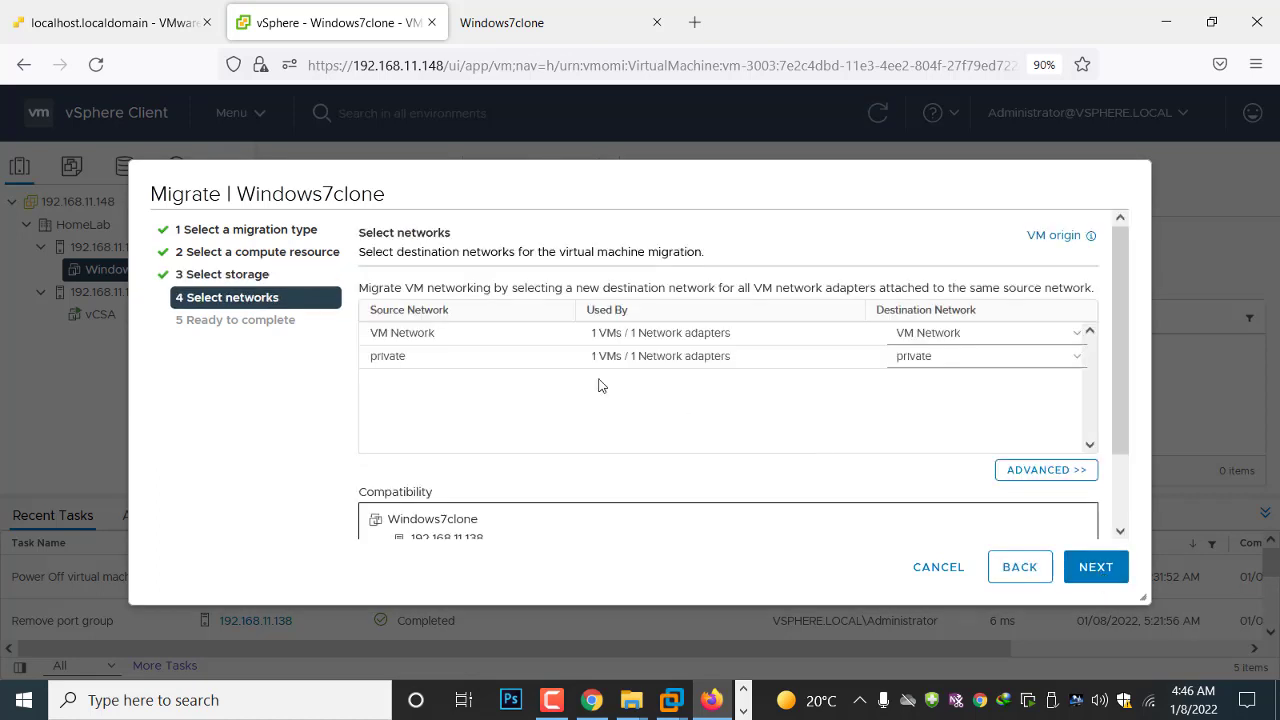
pyautogui.click(1096, 567)
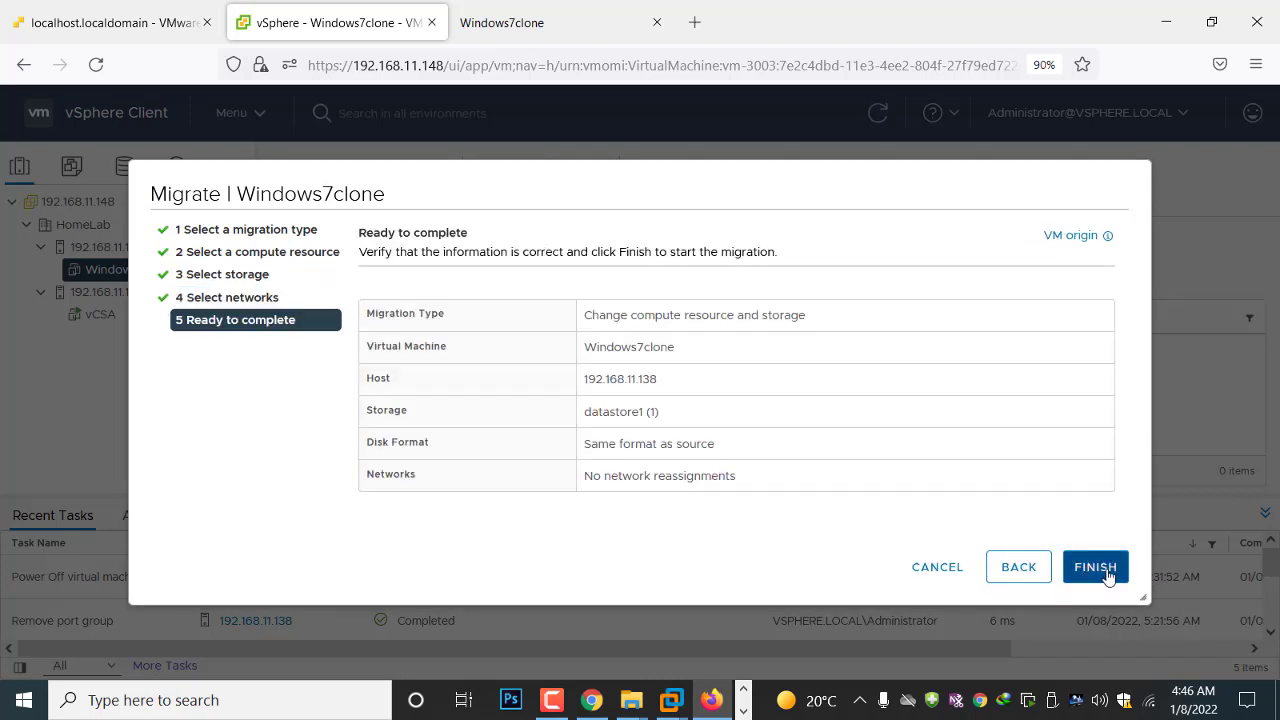
pyautogui.click(1106, 572)
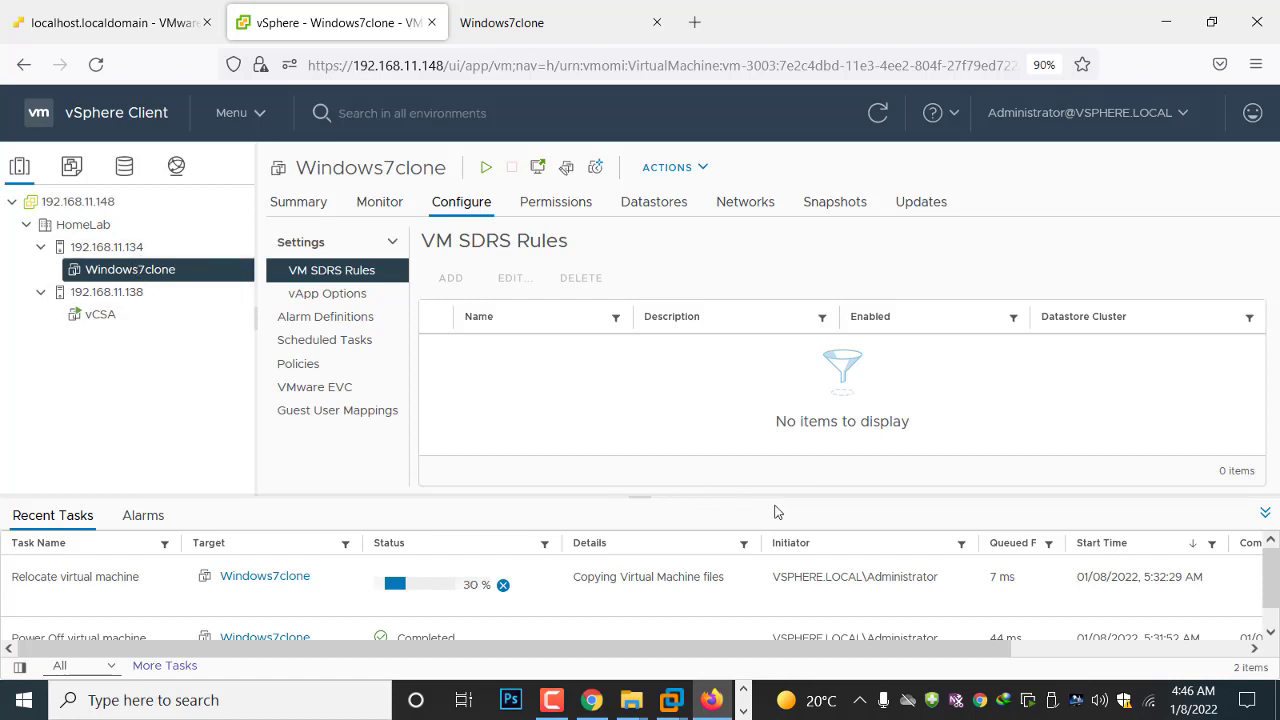
pyautogui.click(743, 712)
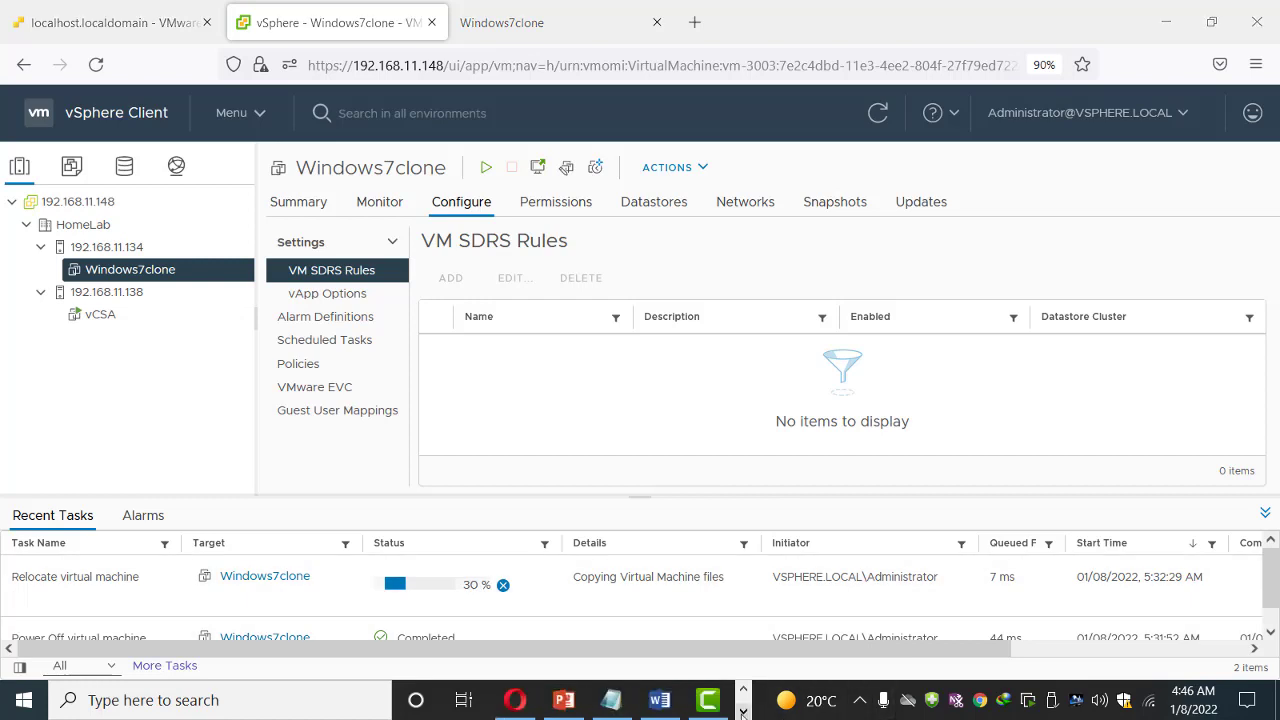
pyautogui.click(743, 689)
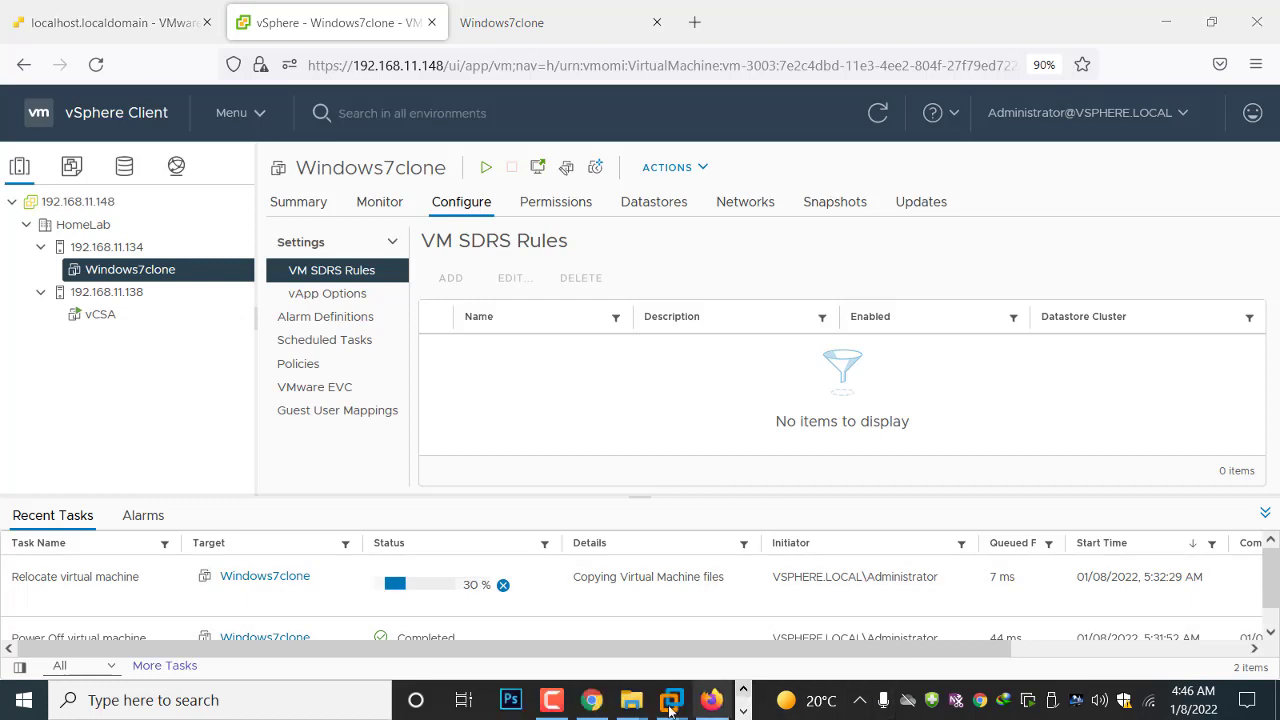
pyautogui.moveTo(553, 705)
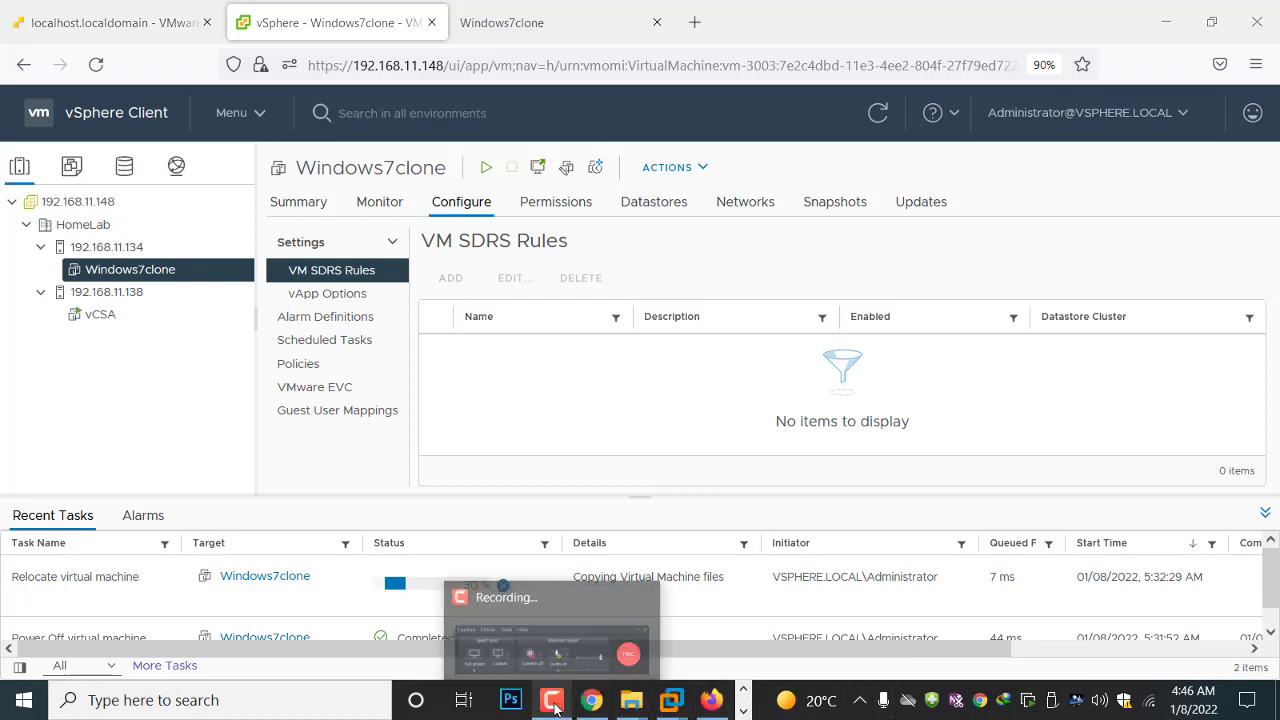
pyautogui.click(577, 642)
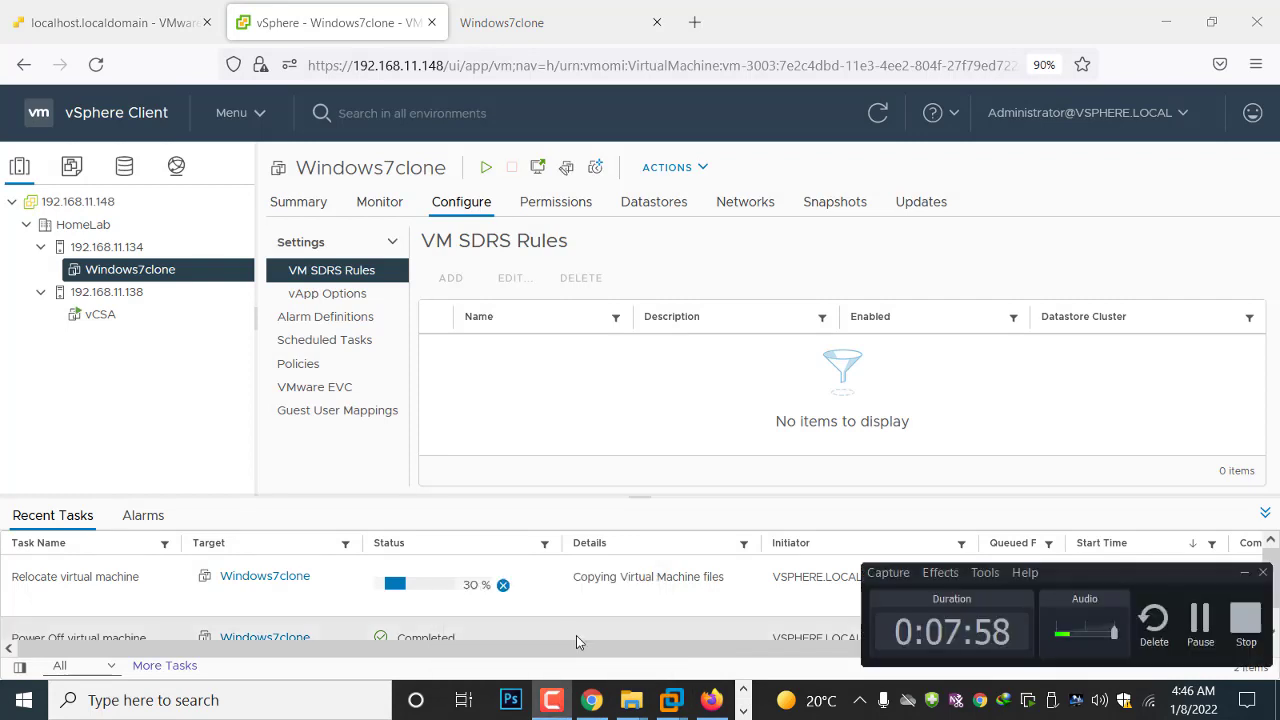
pyautogui.click(1200, 620)
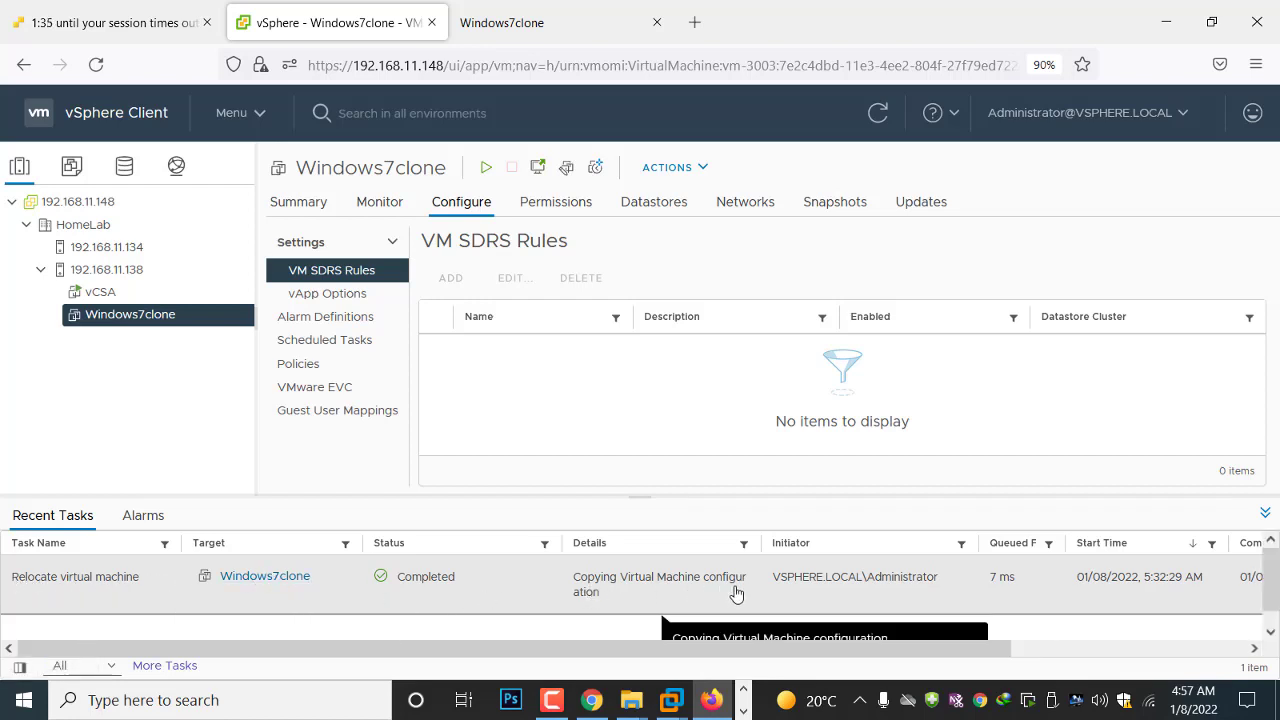
# Power on the migrated Windows7clone virtual machine and close its old console page
pyautogui.rightClick(120, 316)
pyautogui.moveTo(254, 131)
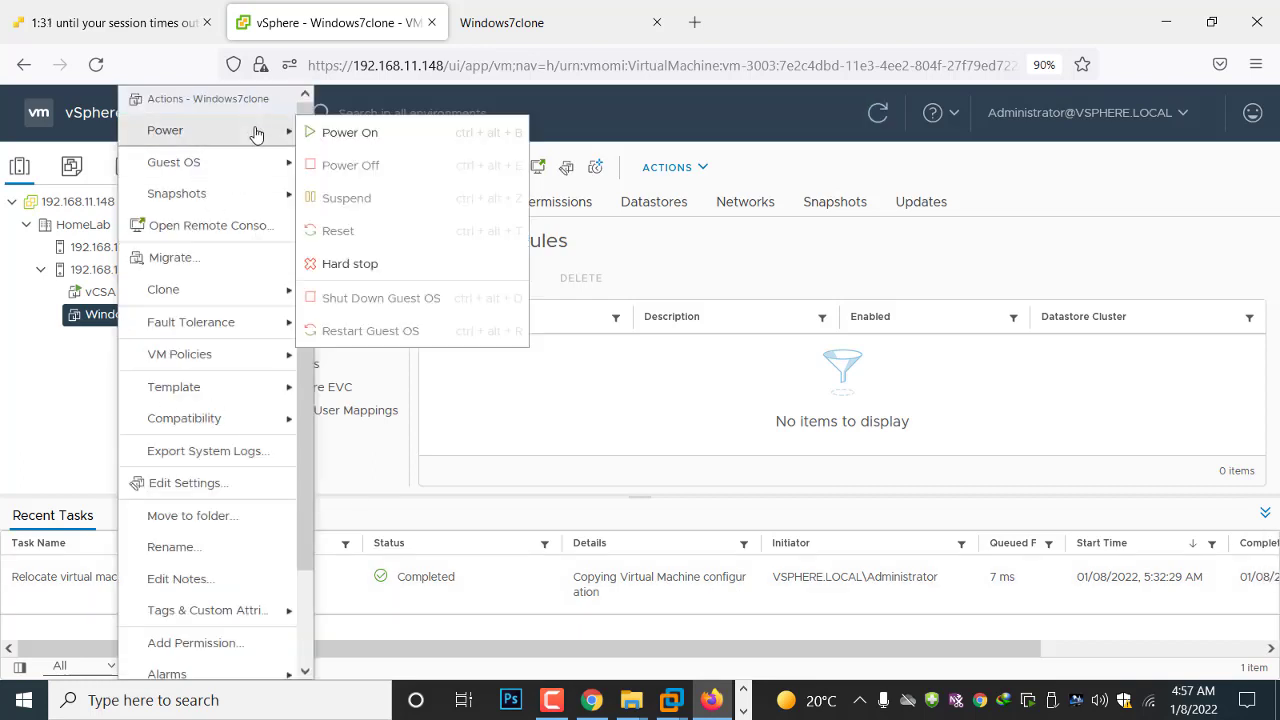
pyautogui.click(346, 131)
pyautogui.click(657, 23)
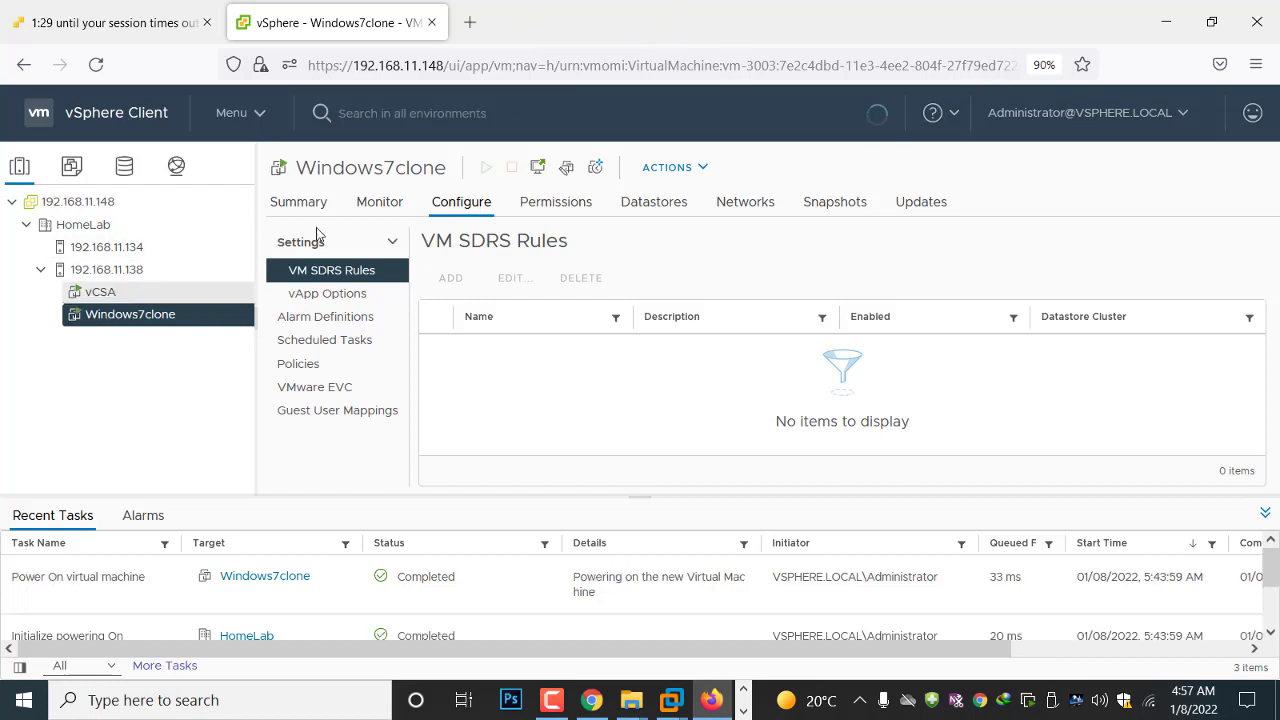
# Open a web console for Windows7clone from its summary and start Windows normally
pyautogui.click(296, 204)
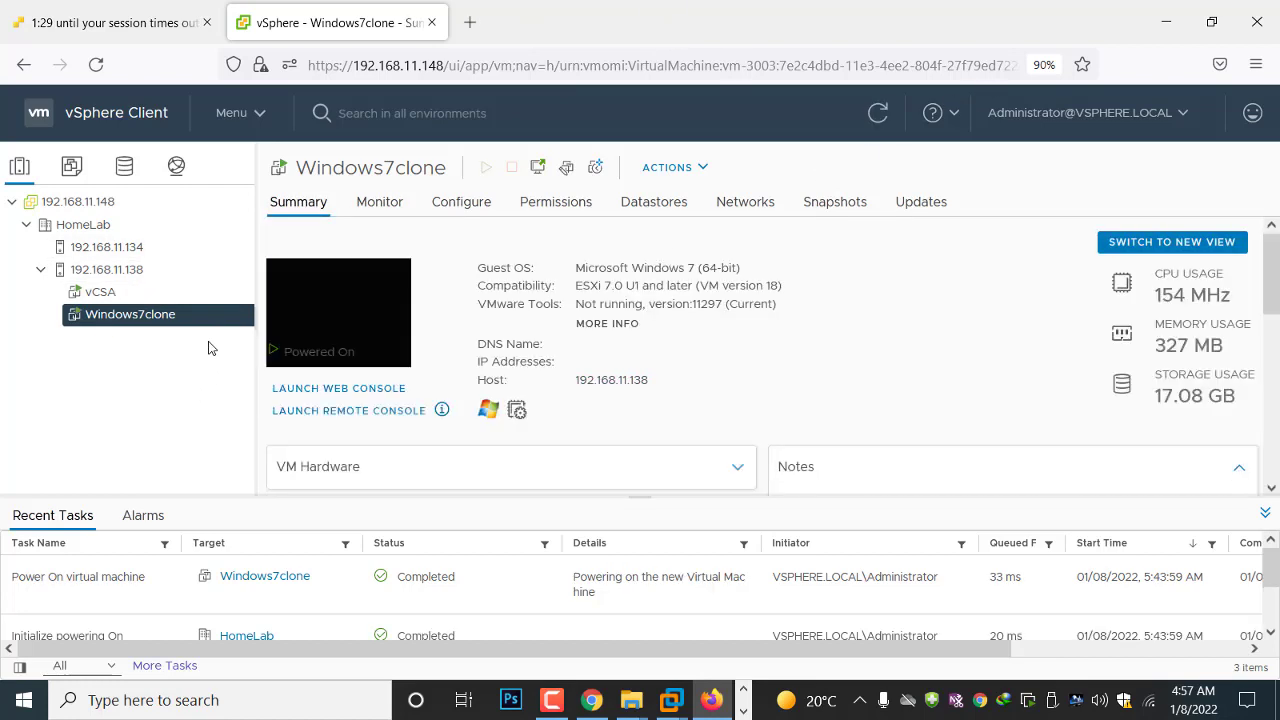
pyautogui.click(370, 328)
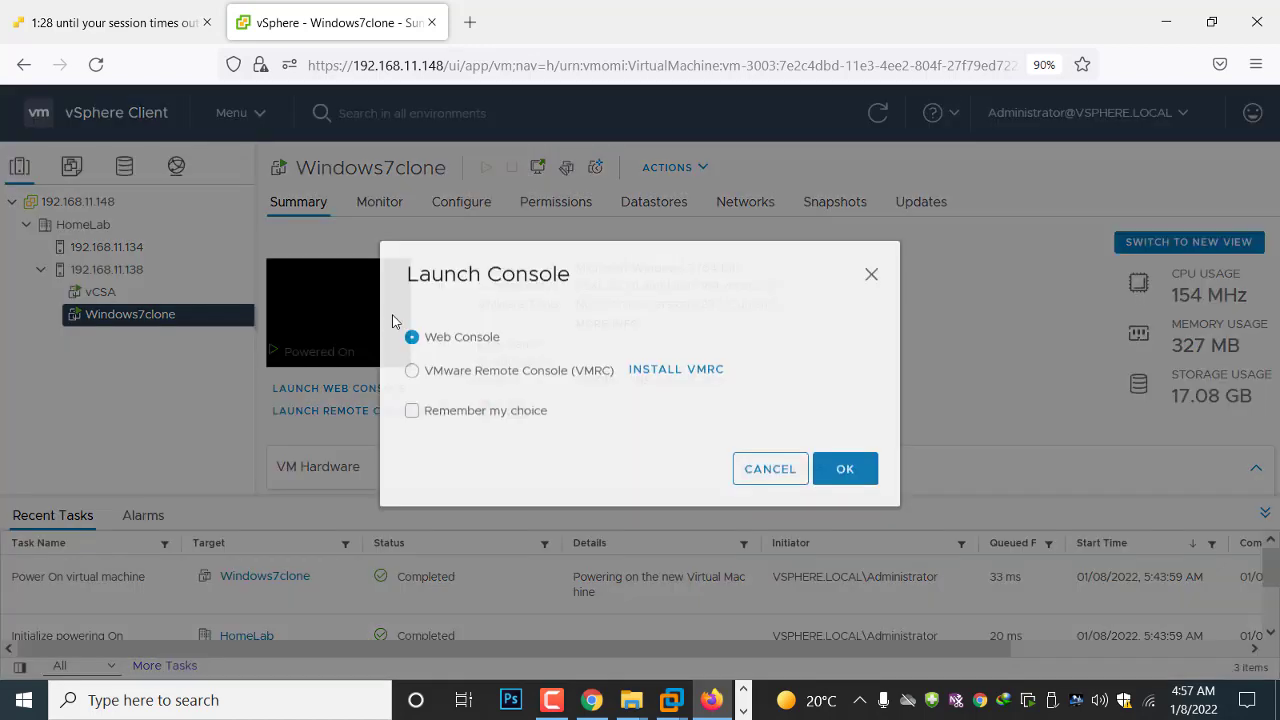
pyautogui.click(837, 480)
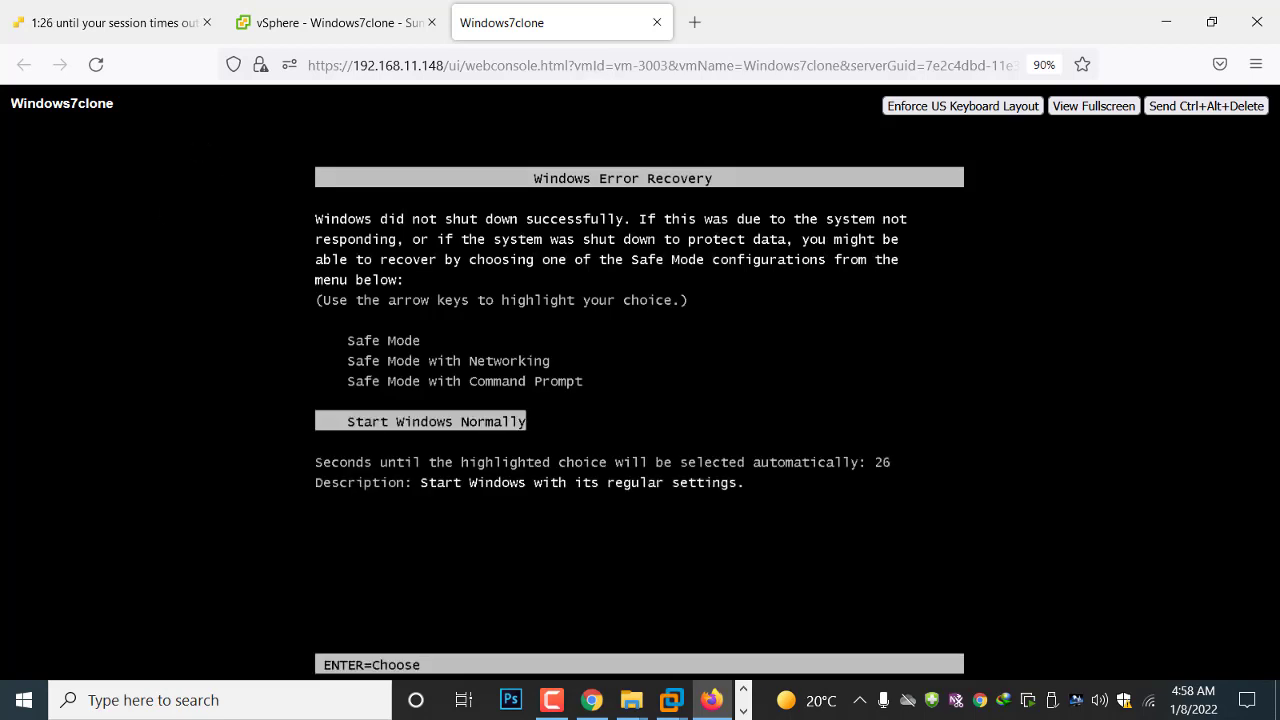
pyautogui.press('Return')
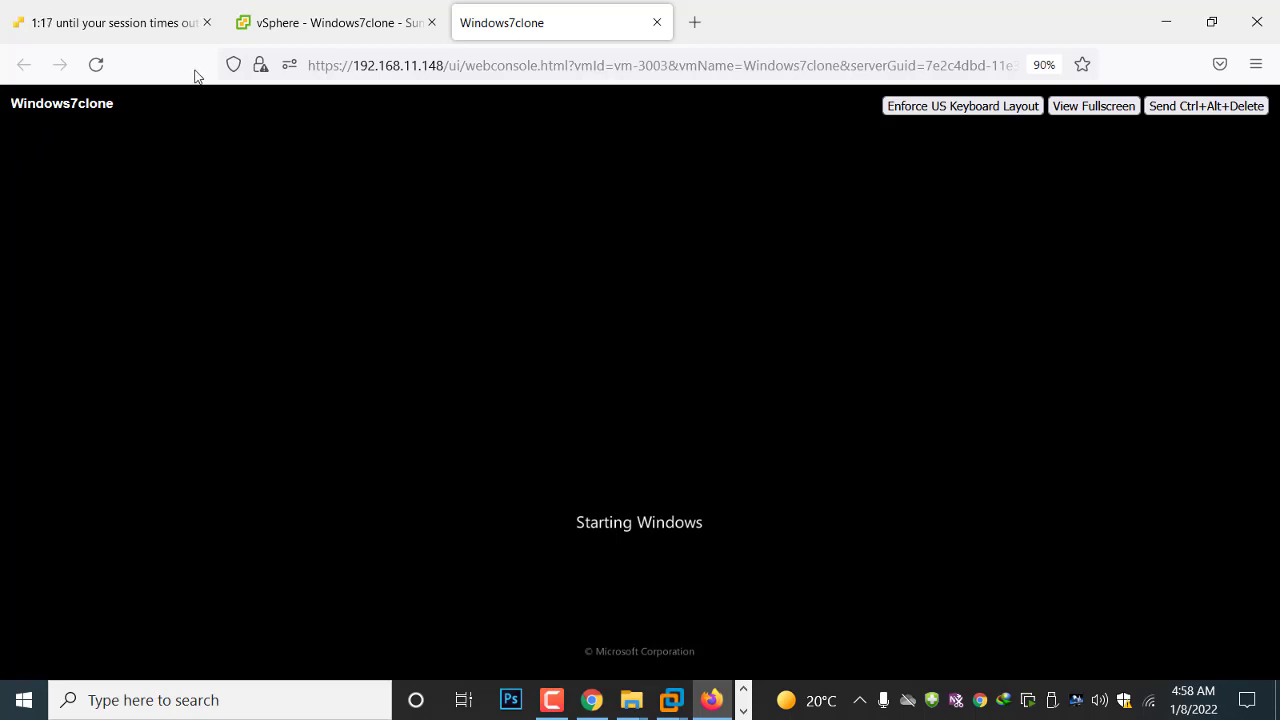
# Start adding a VMkernel network adapter to host 192.168.11.134 in vSphere Client
pyautogui.click(266, 25)
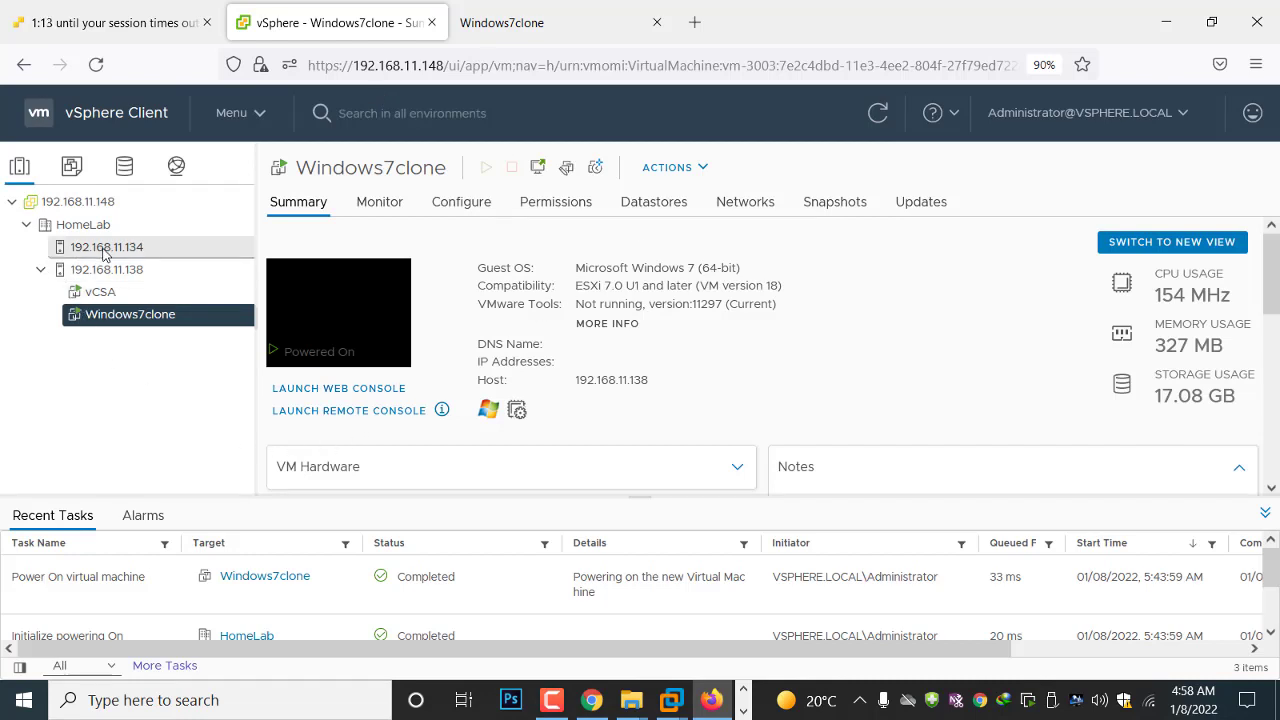
pyautogui.click(105, 254)
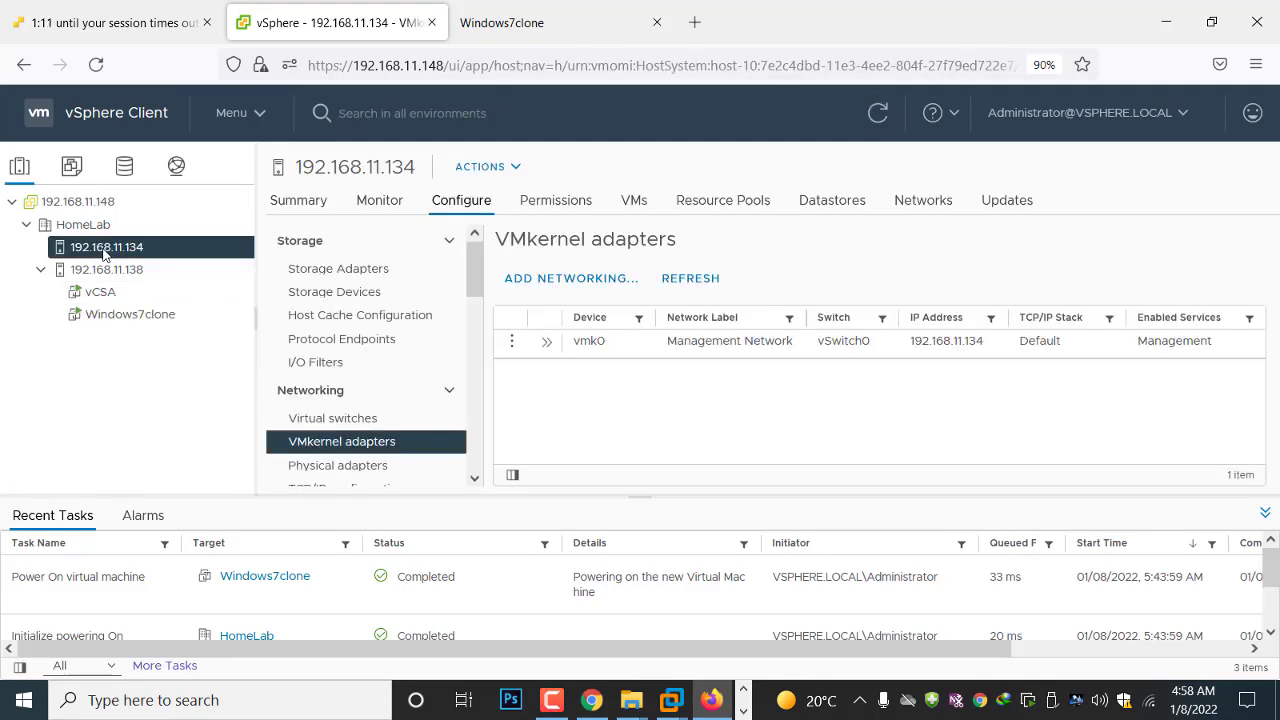
pyautogui.click(115, 276)
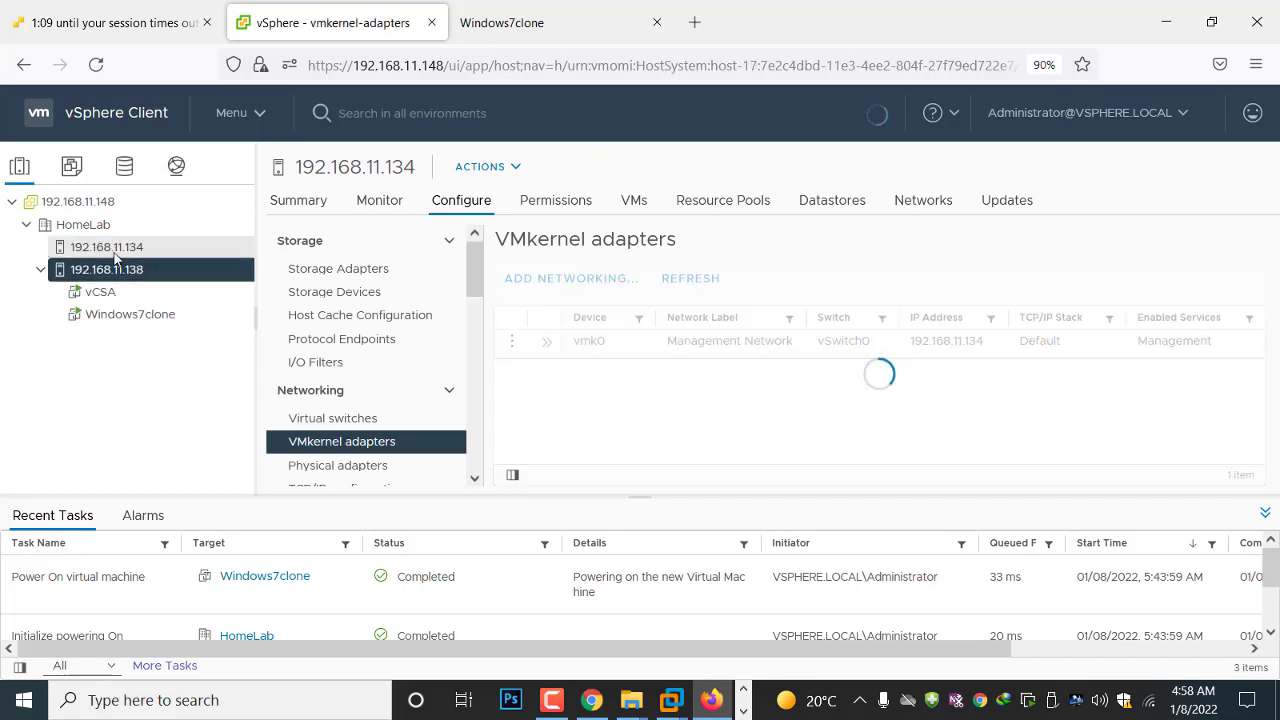
pyautogui.click(115, 256)
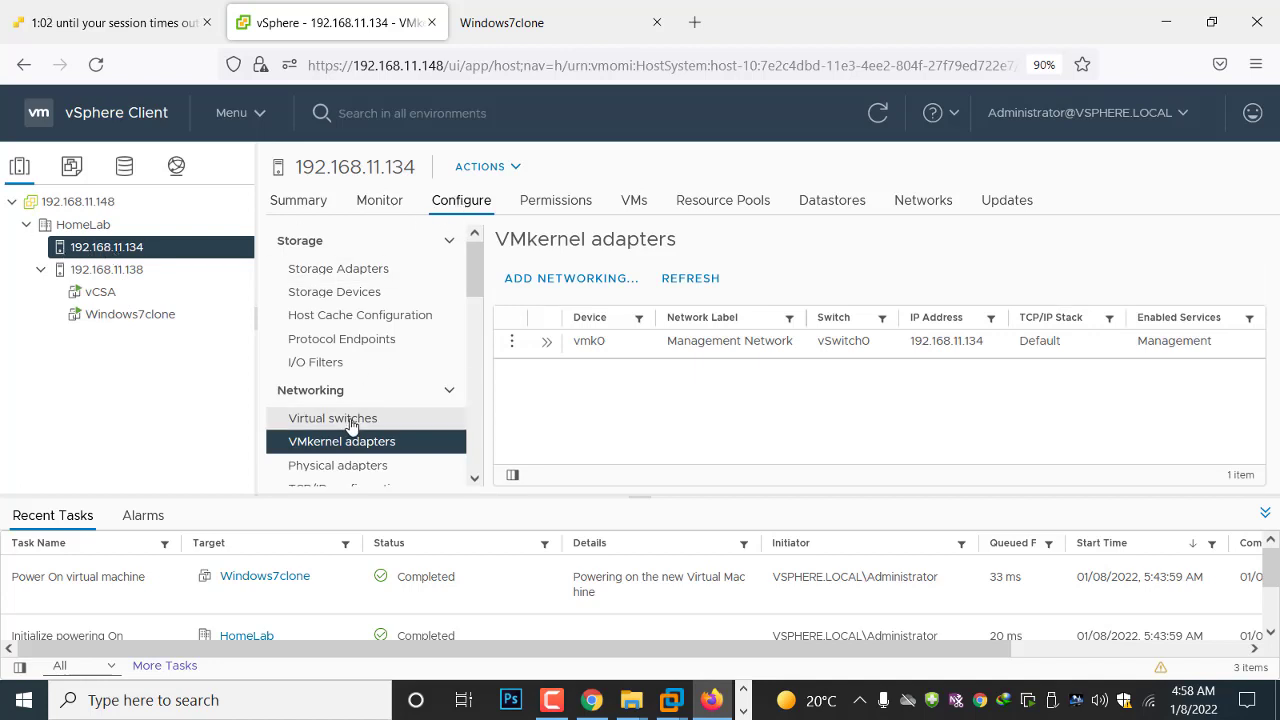
pyautogui.click(310, 398)
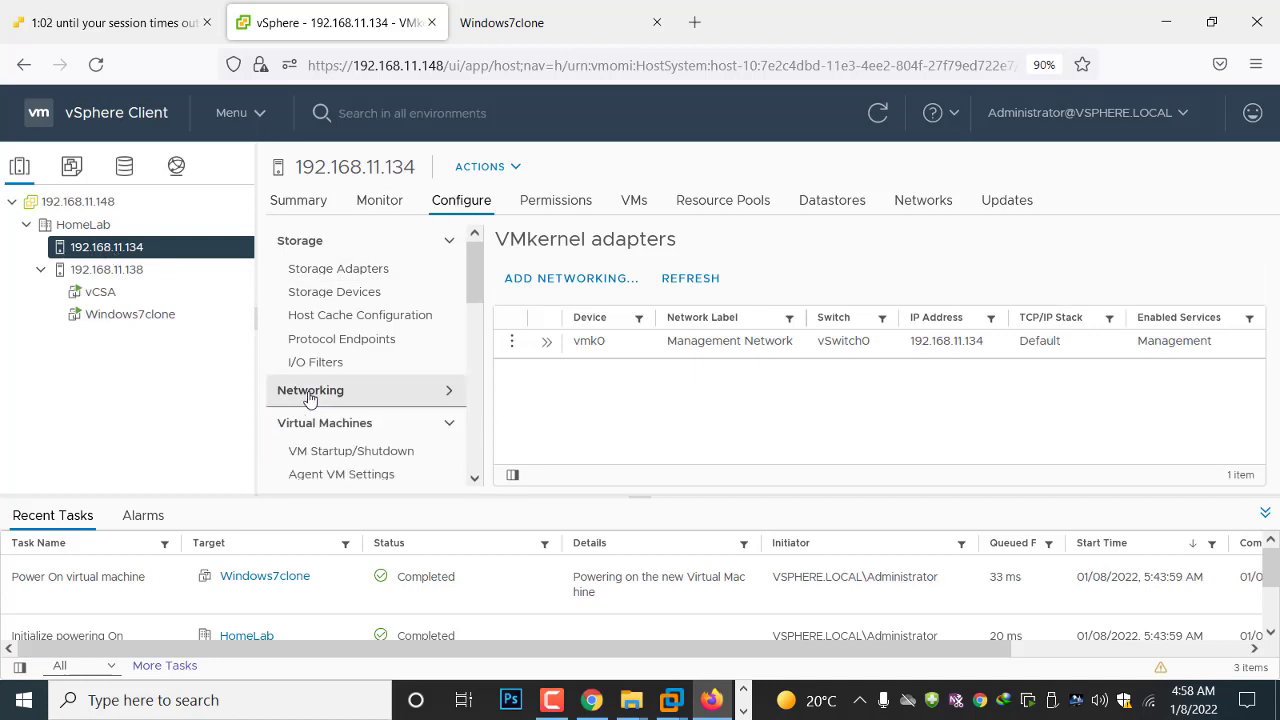
pyautogui.click(474, 481)
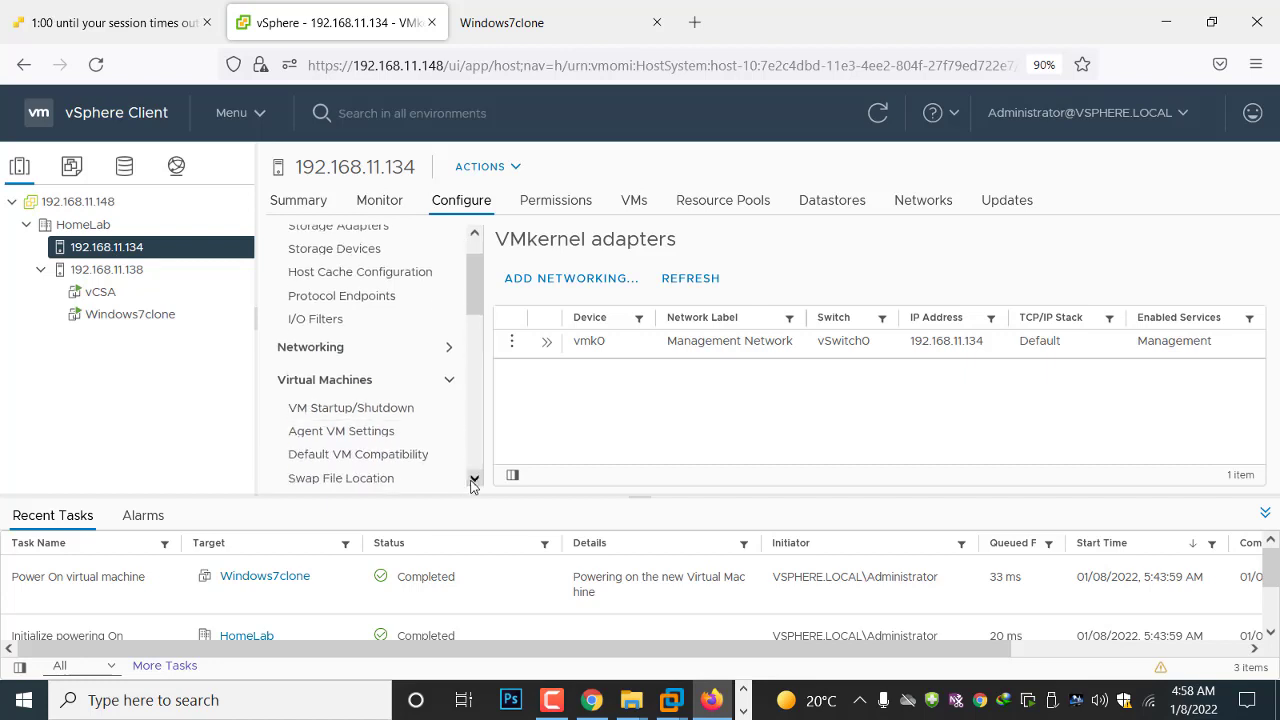
pyautogui.click(451, 350)
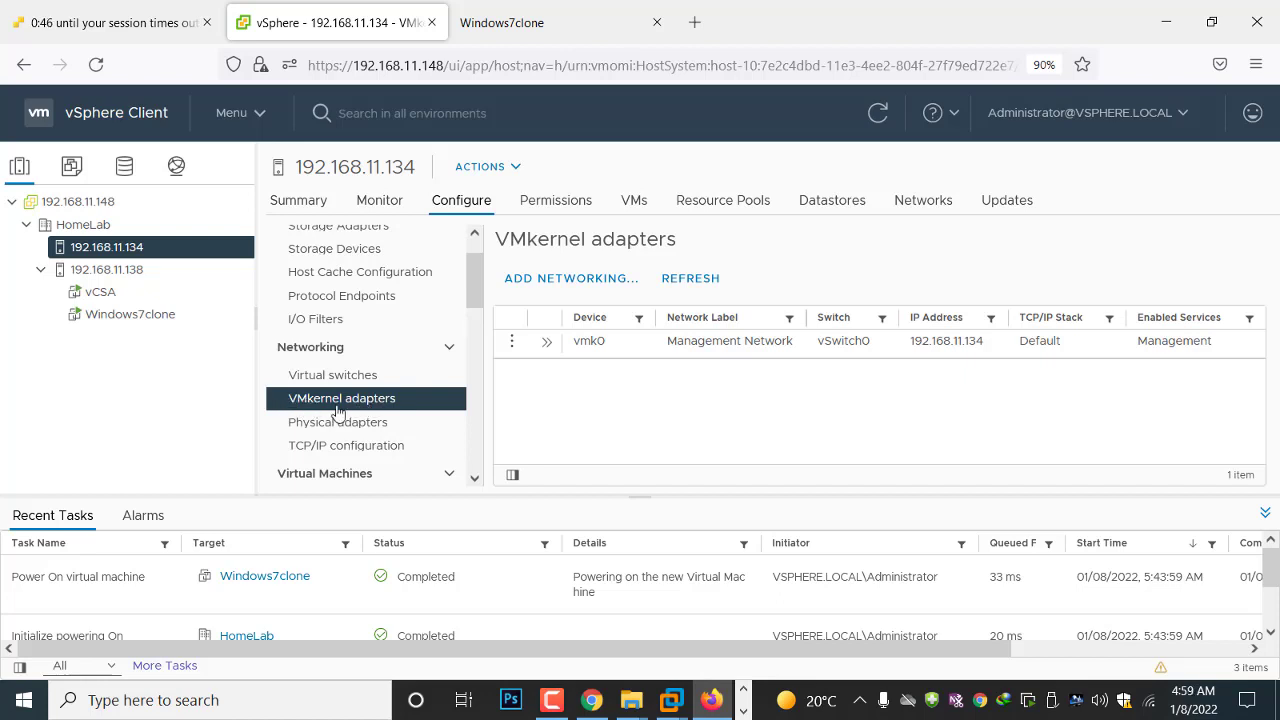
pyautogui.click(555, 280)
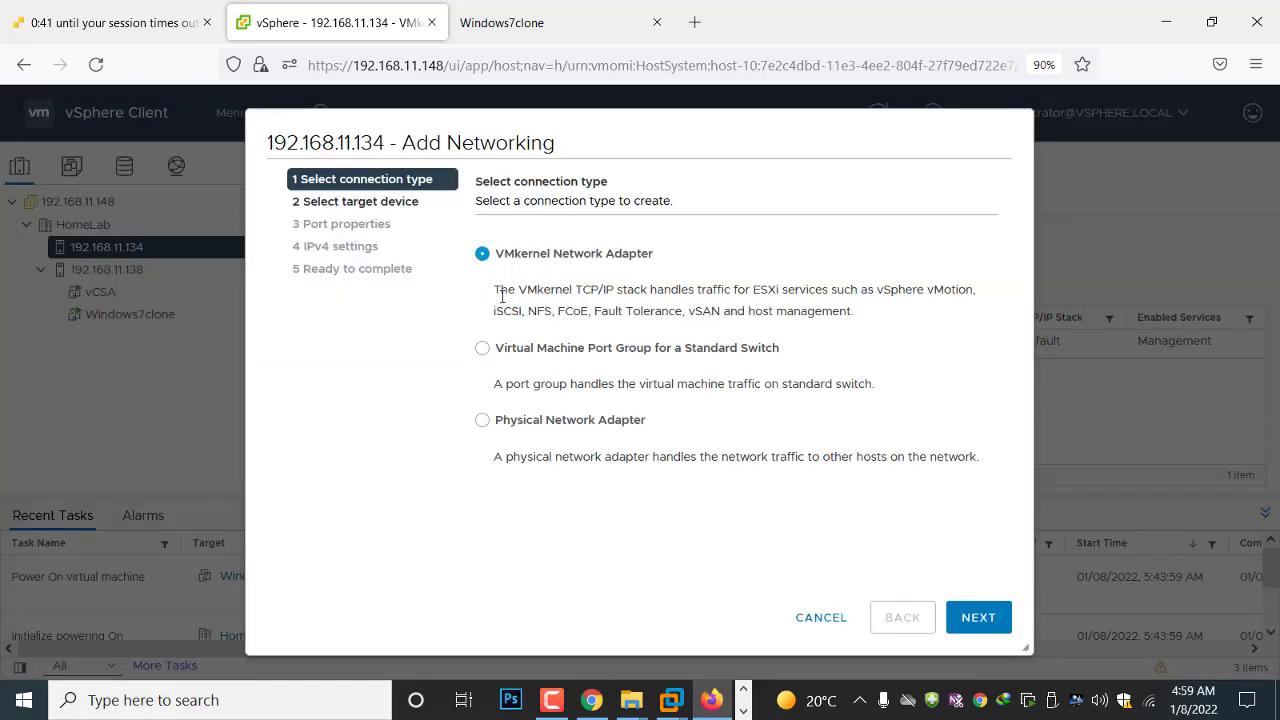
pyautogui.moveTo(497, 290); pyautogui.dragTo(979, 301)
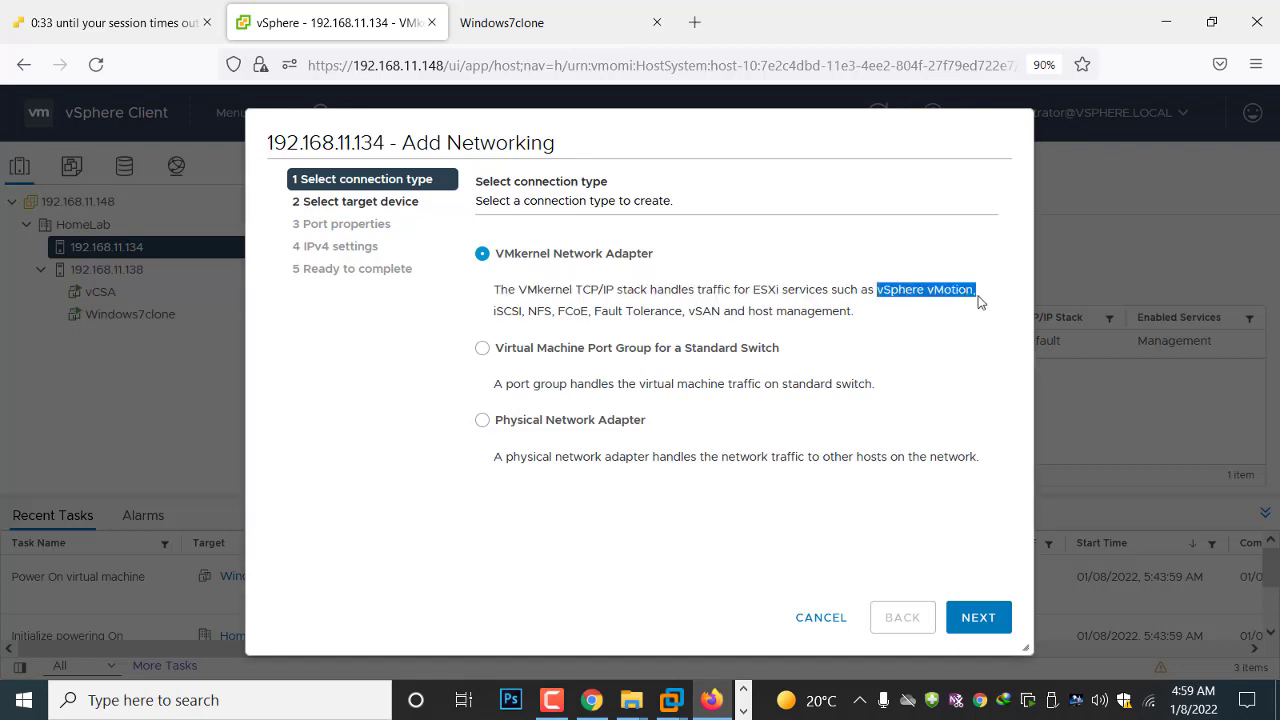
pyautogui.click(525, 311)
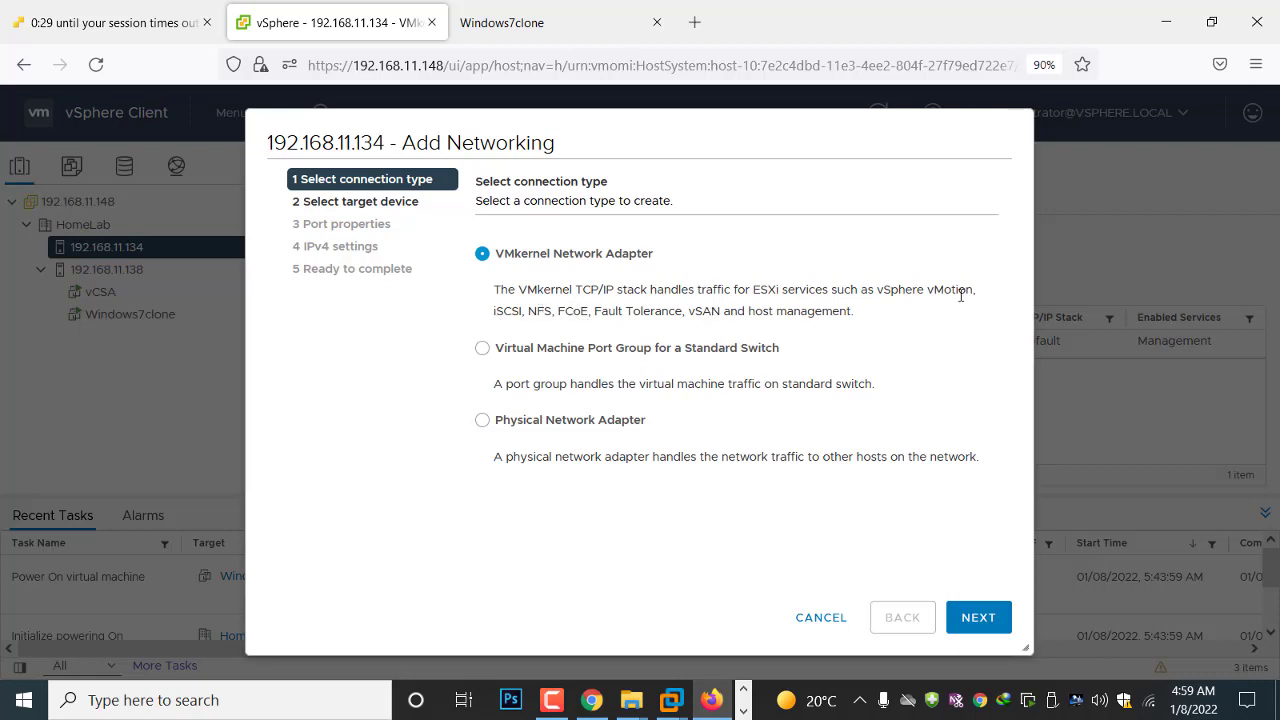
pyautogui.click(977, 617)
# Use the existing standard switch vSwitch0 as the target device for the new adapter on 192.168.11.134
pyautogui.click(483, 352)
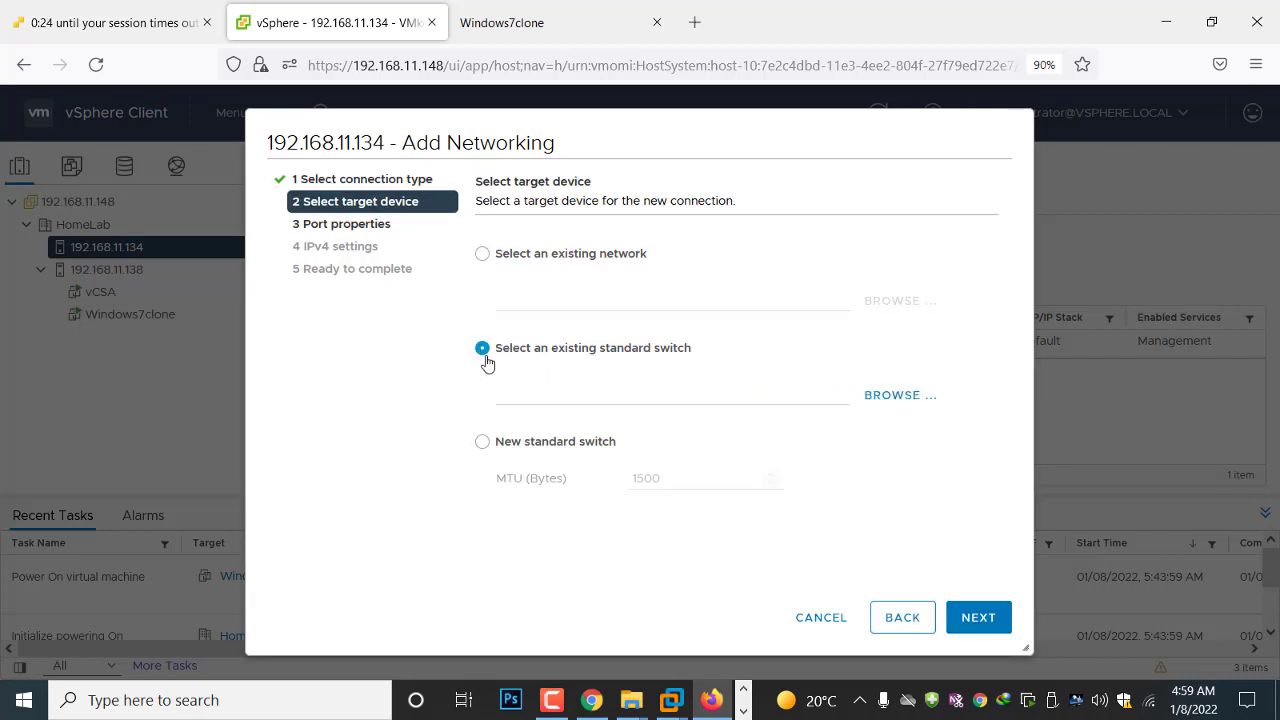
pyautogui.click(888, 397)
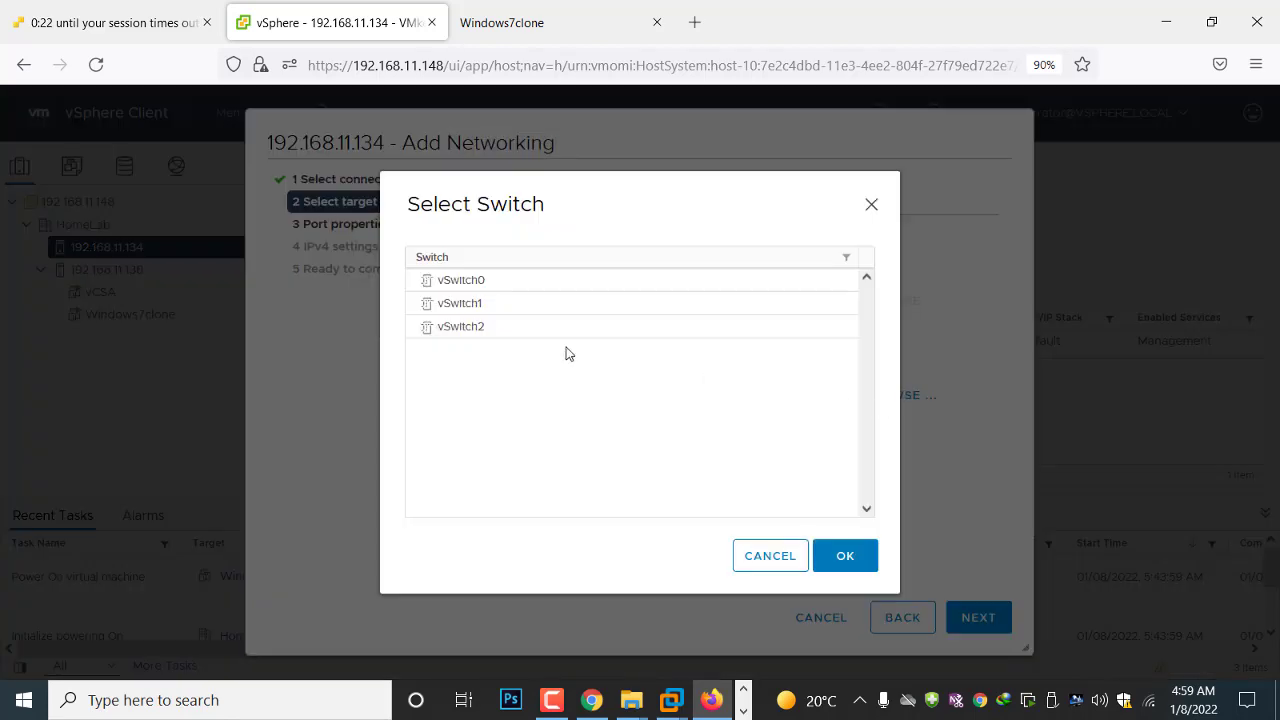
pyautogui.click(460, 284)
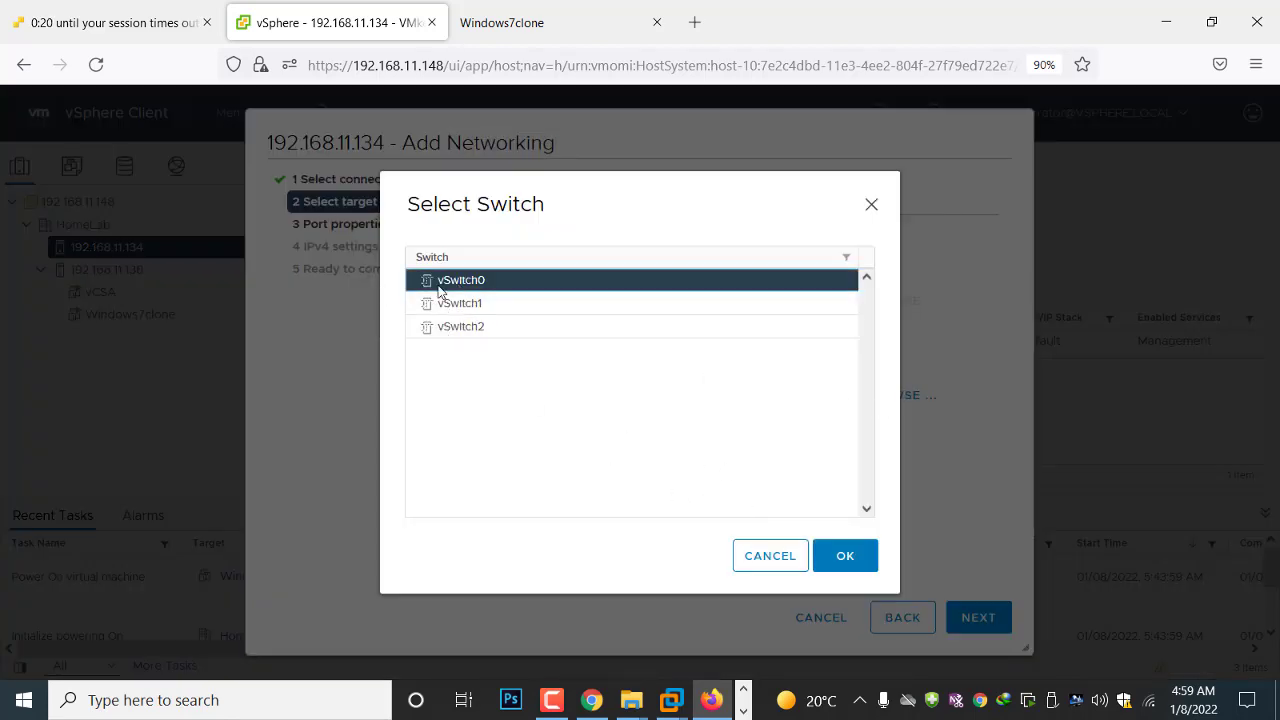
pyautogui.click(840, 555)
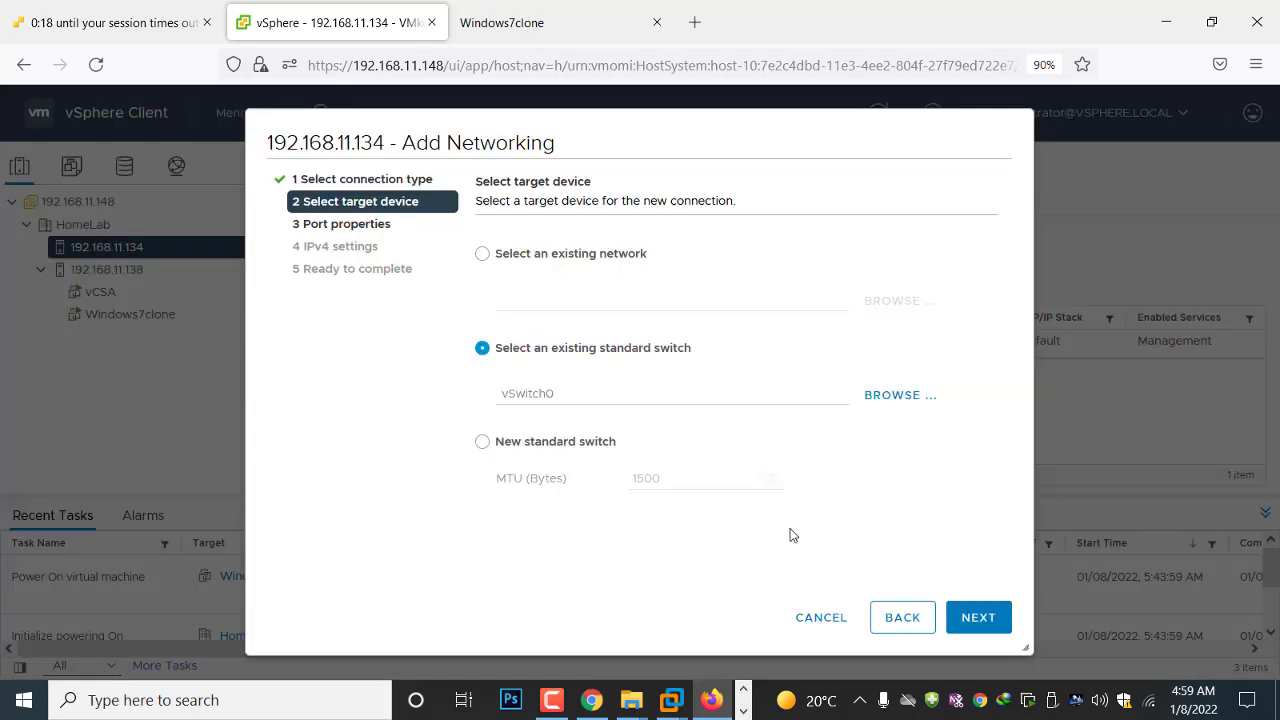
pyautogui.click(976, 617)
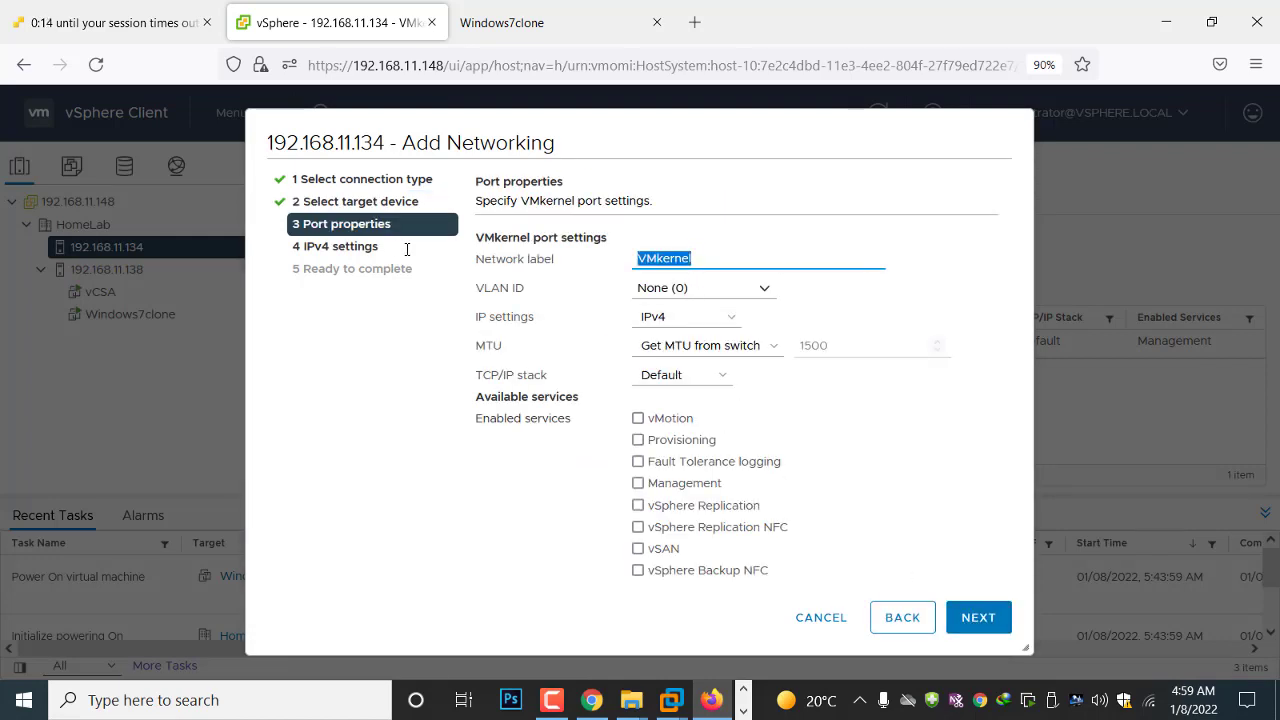
# Label the port vMotion, enable the vMotion service, keep automatic IPv4 settings and create the adapter
pyautogui.write('vMotion')
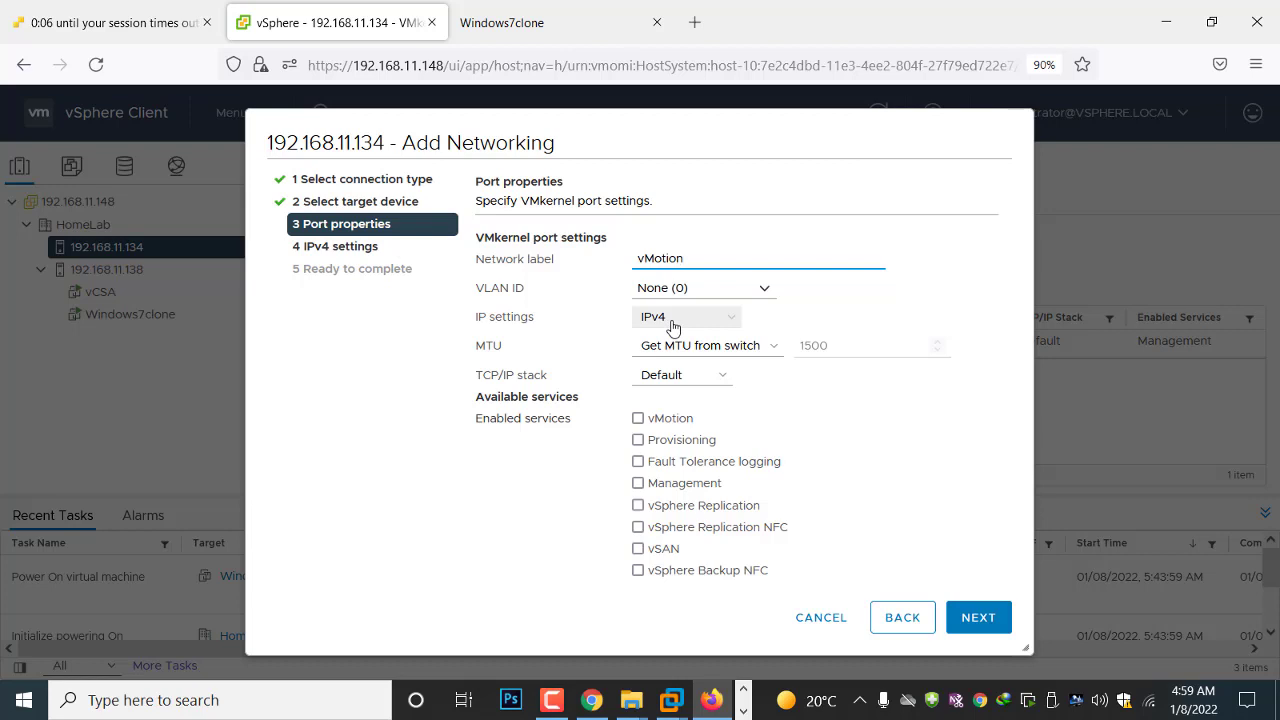
pyautogui.click(638, 419)
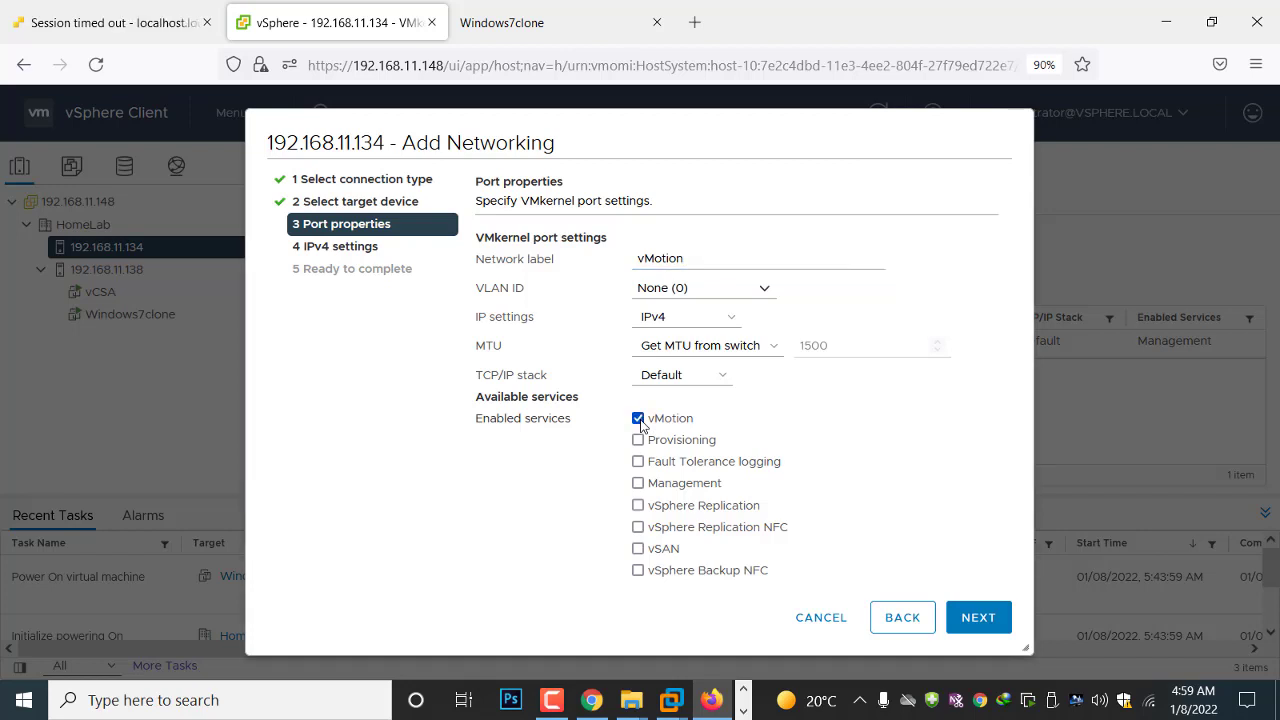
pyautogui.click(986, 620)
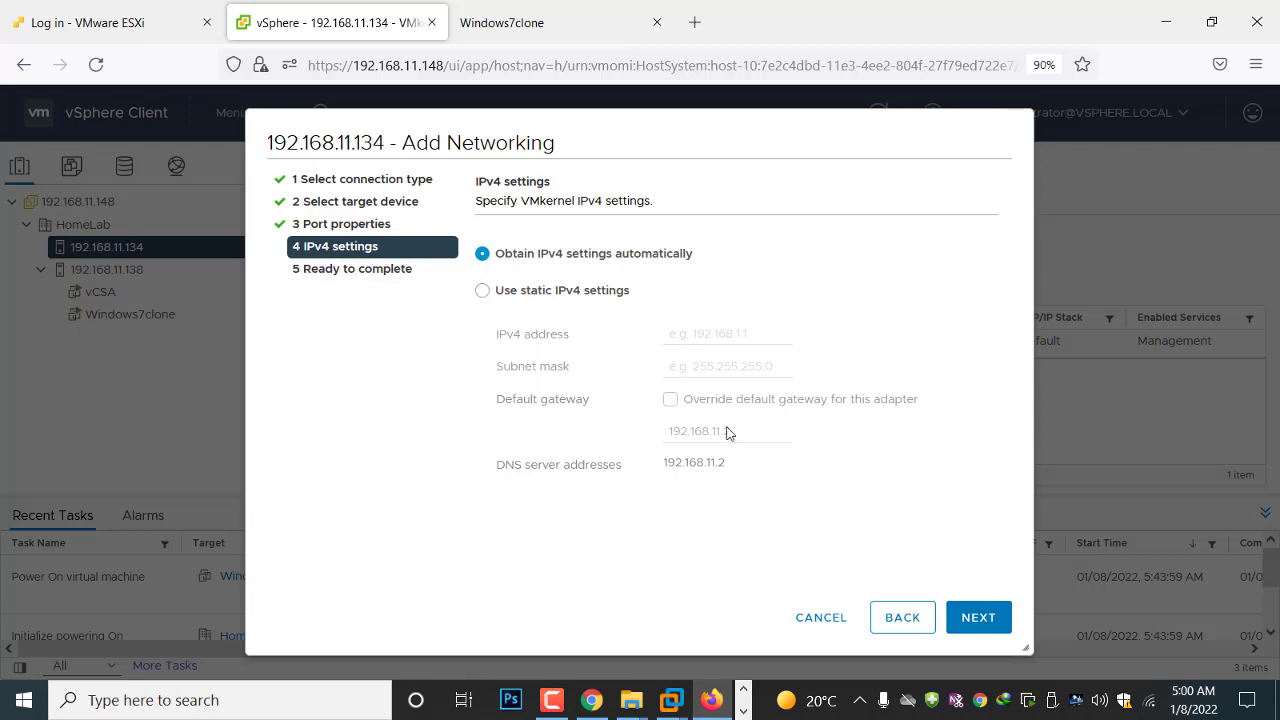
pyautogui.click(958, 618)
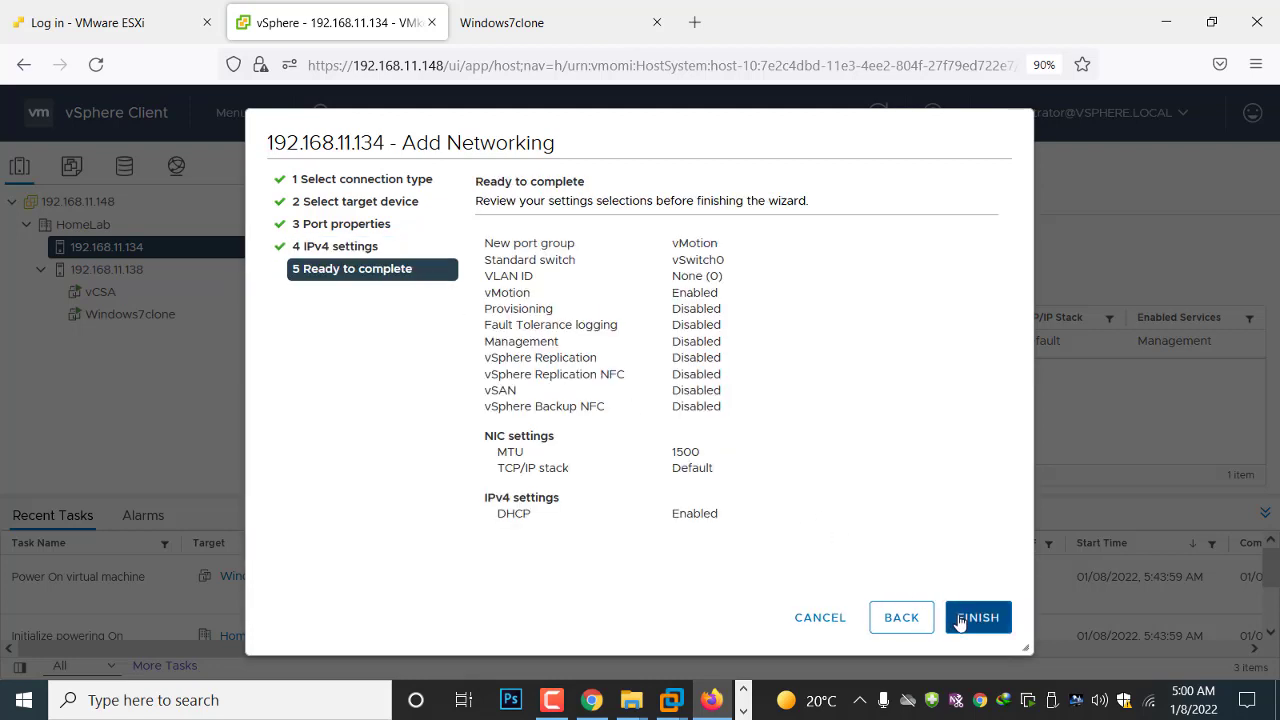
pyautogui.click(963, 620)
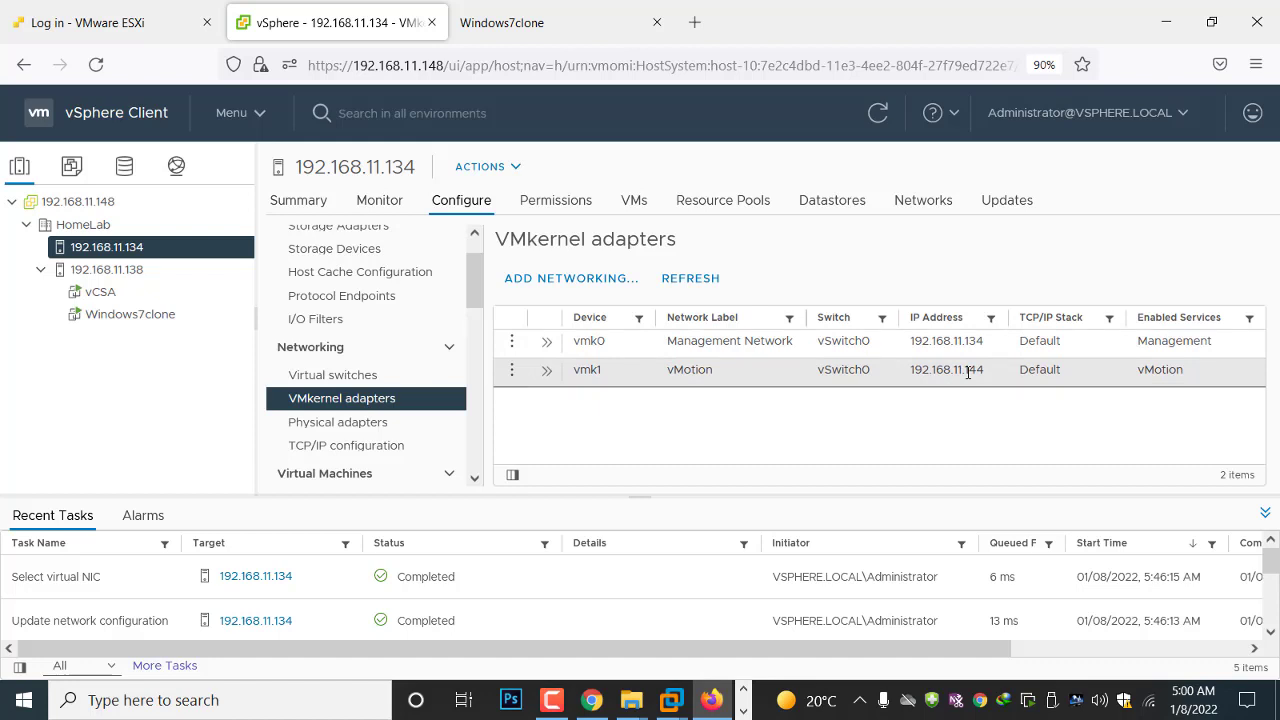
# Start adding a VMkernel network adapter to host 192.168.11.138
pyautogui.click(105, 270)
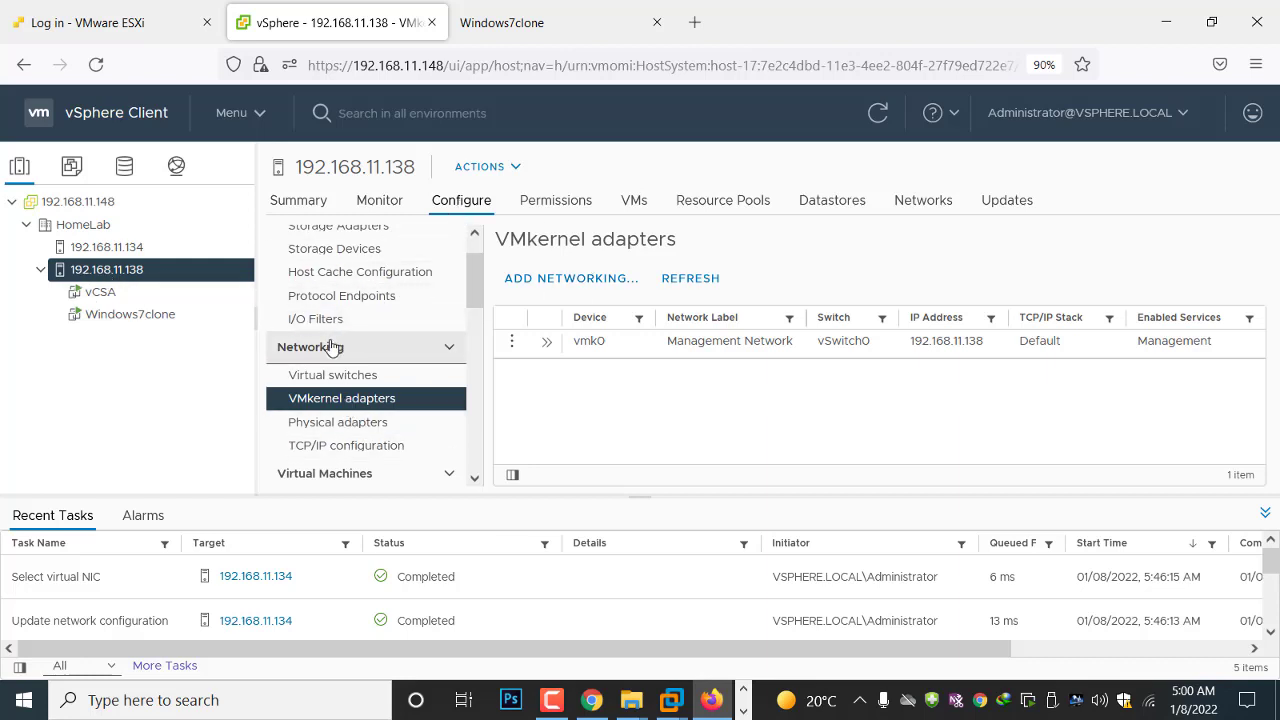
pyautogui.click(560, 279)
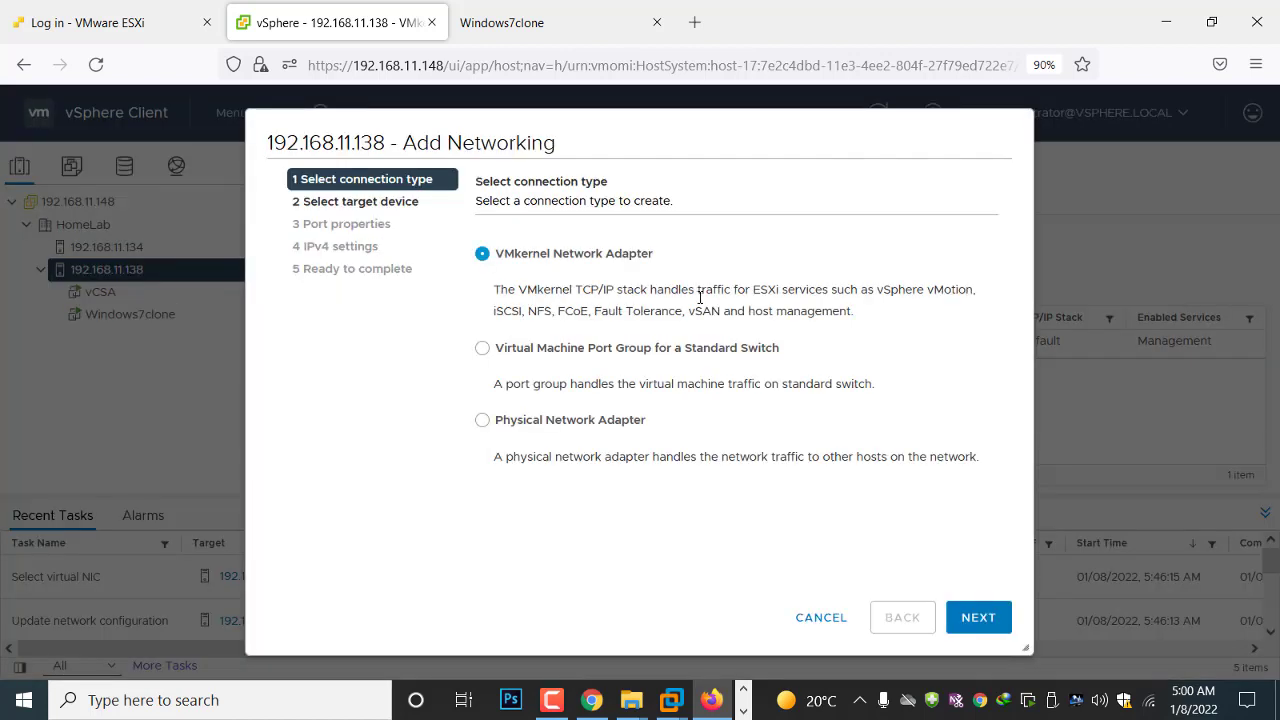
pyautogui.moveTo(877, 289); pyautogui.dragTo(976, 290)
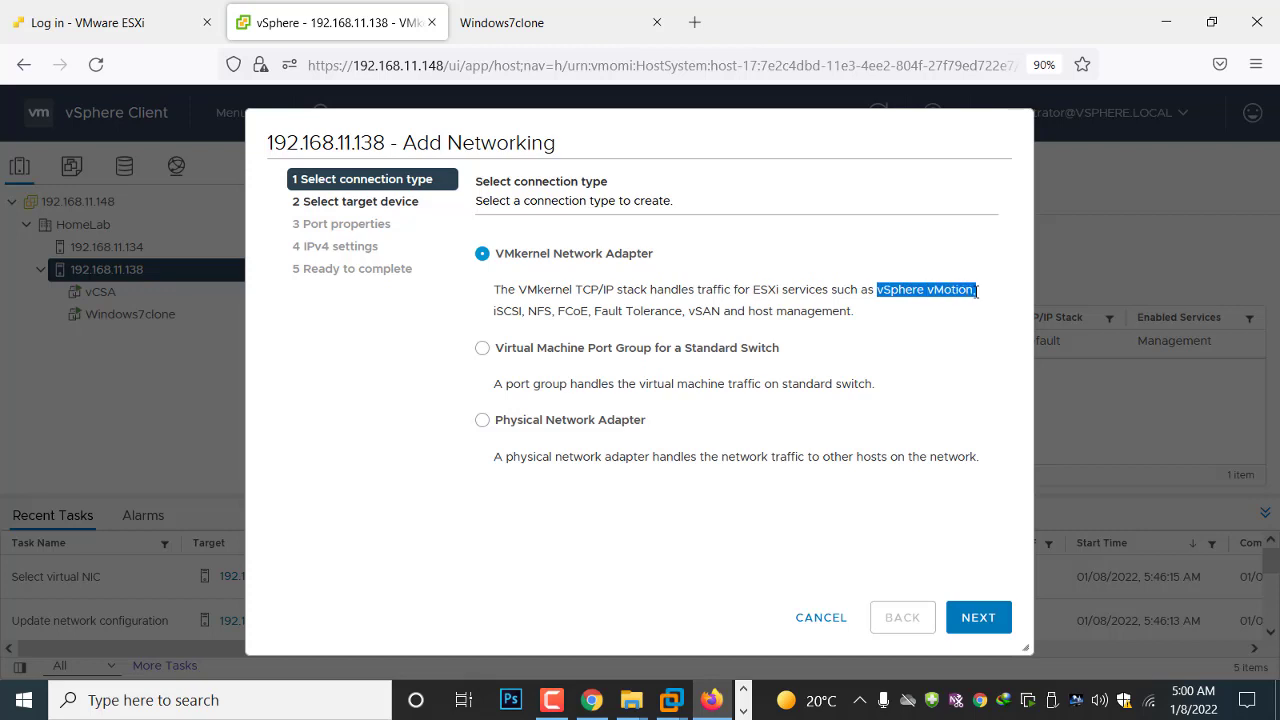
pyautogui.click(1005, 622)
# Use the existing standard switch vSwitch0 as the target device for the new adapter on 192.168.11.138
pyautogui.click(483, 349)
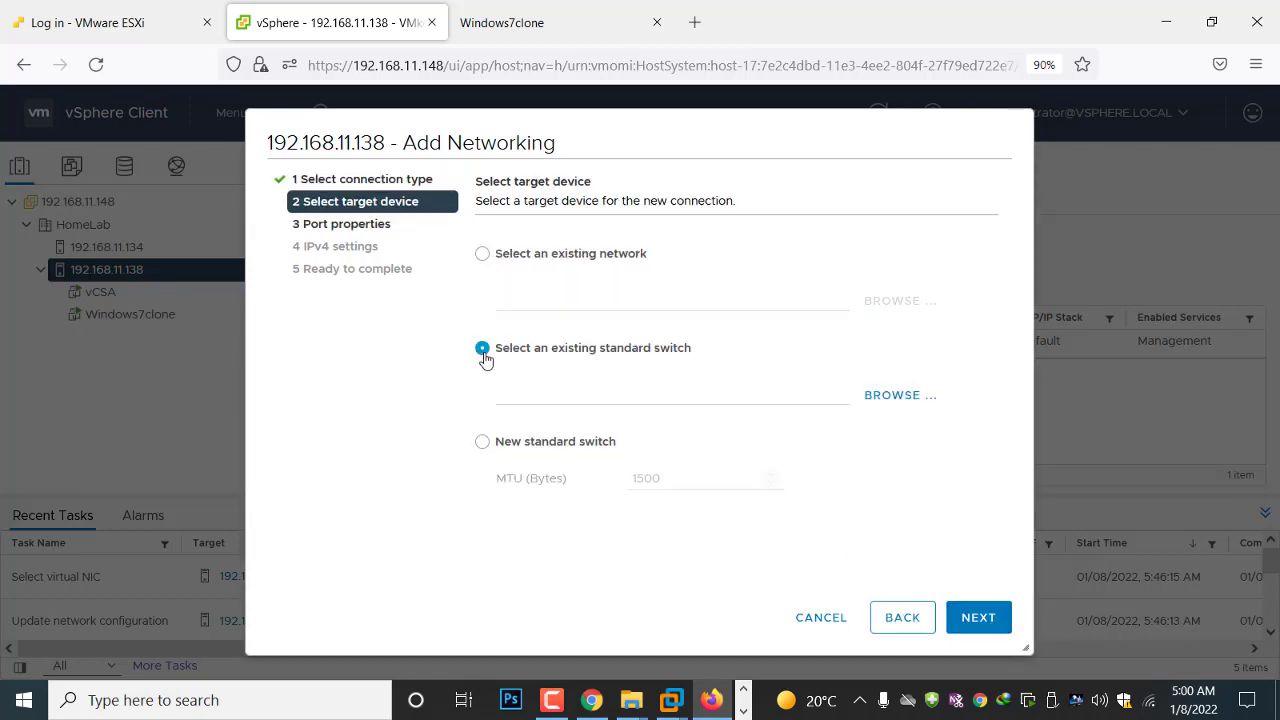
pyautogui.click(900, 397)
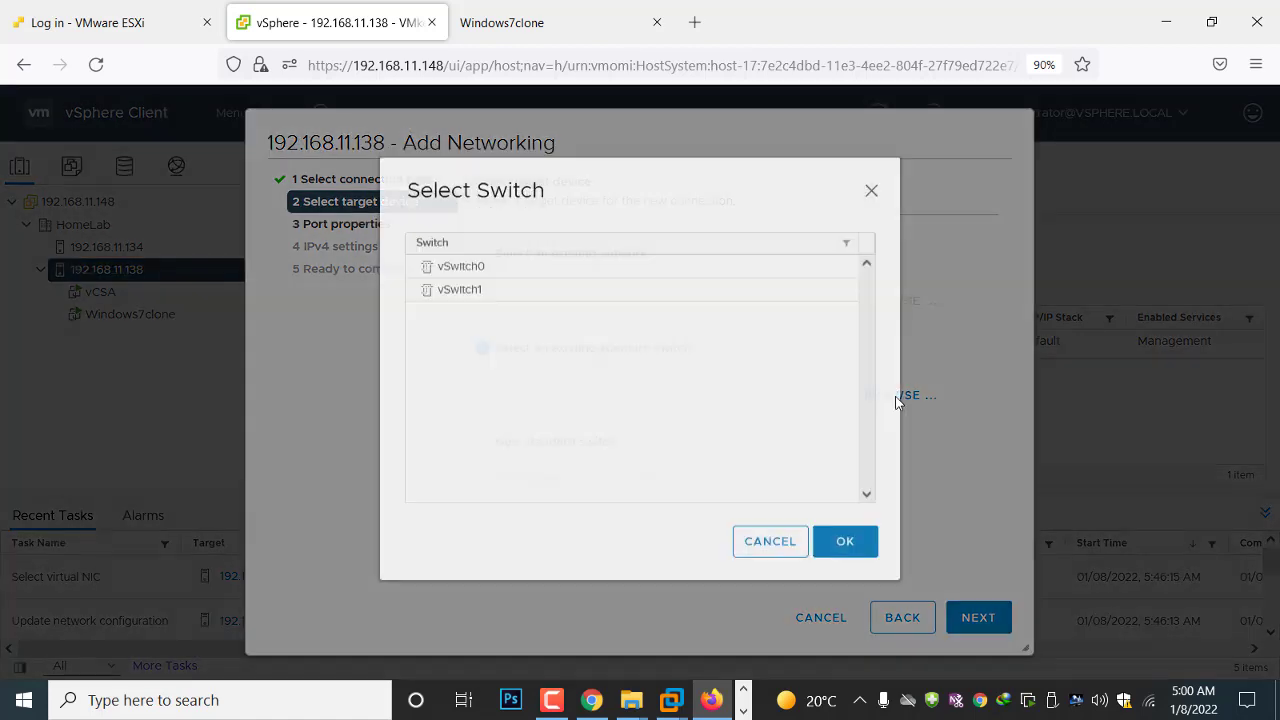
pyautogui.click(428, 283)
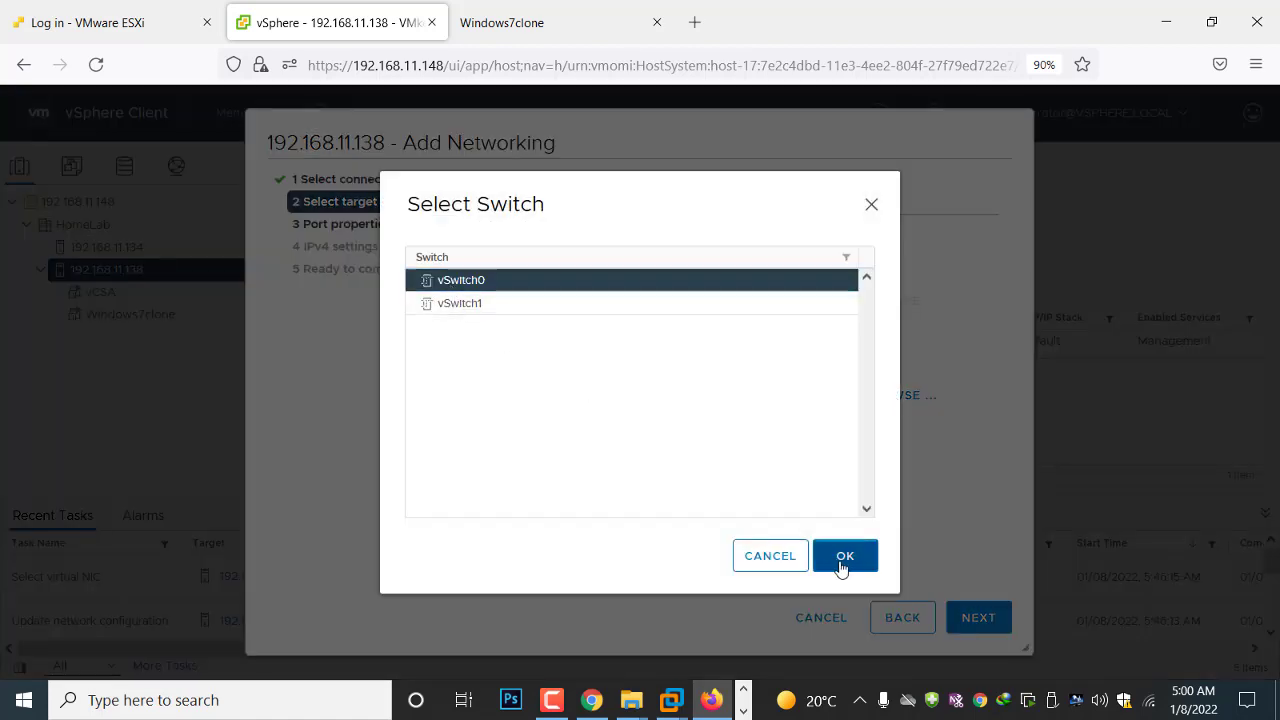
pyautogui.click(843, 566)
pyautogui.click(966, 622)
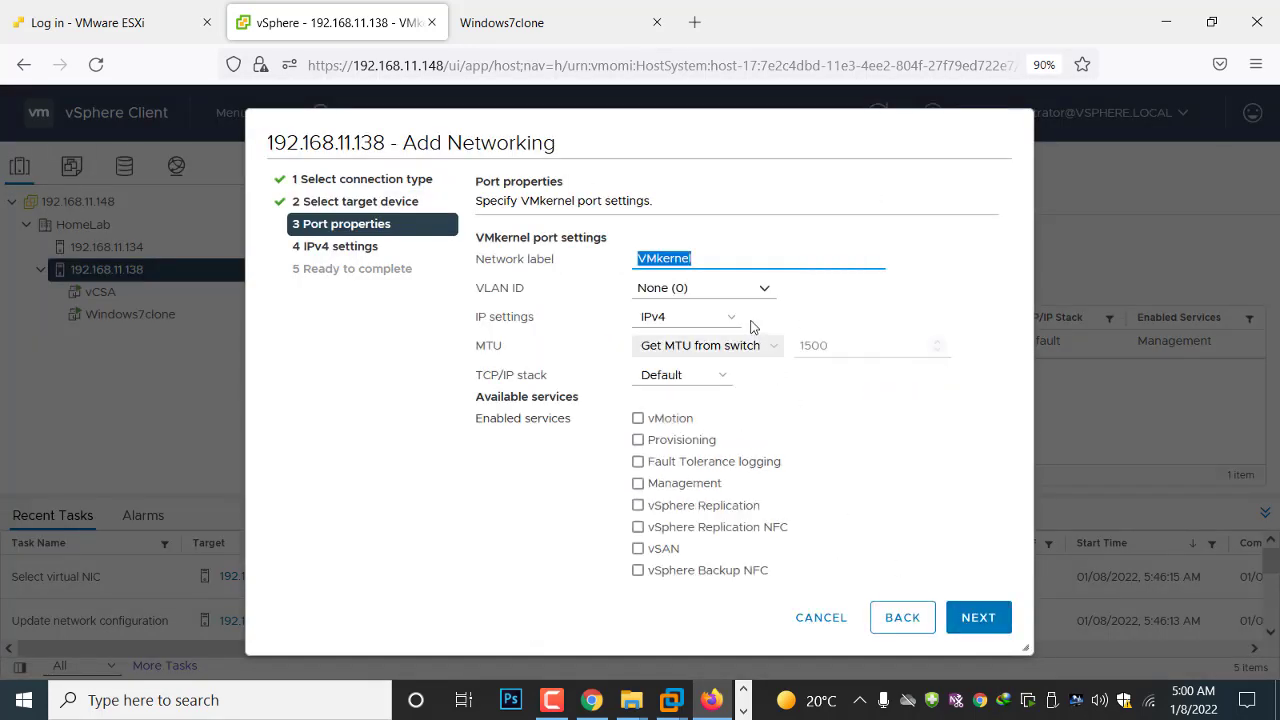
# Label the port vMotion on host 192.168.11.138, enable the vMotion service, keep automatic IPv4 settings, create the adapter and reload the page
pyautogui.write('vMotion')
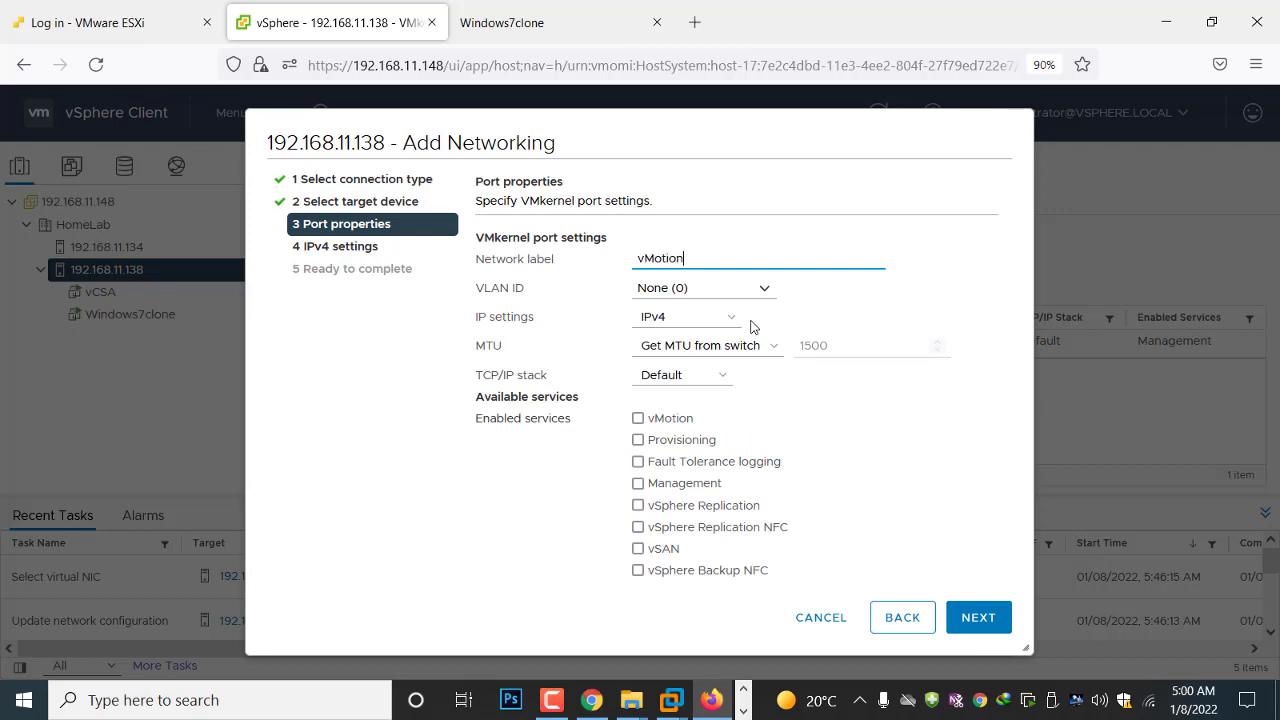
pyautogui.click(639, 420)
pyautogui.click(978, 618)
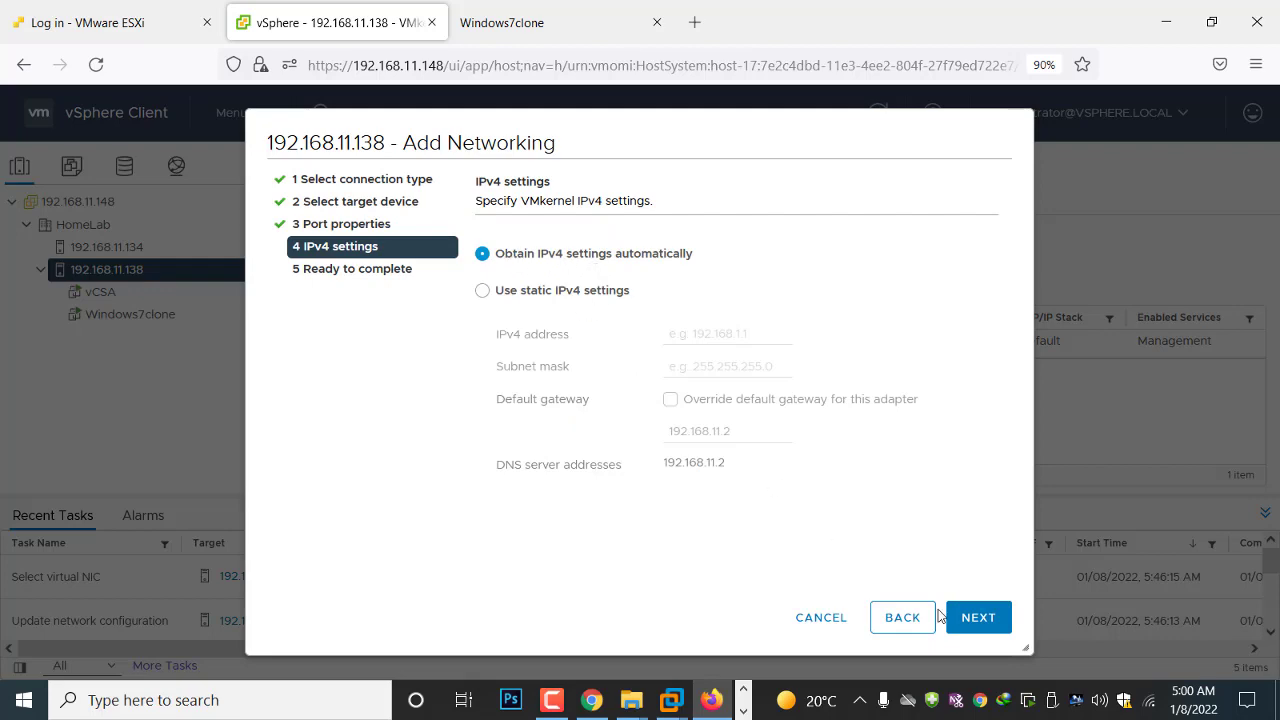
pyautogui.click(994, 626)
pyautogui.click(994, 627)
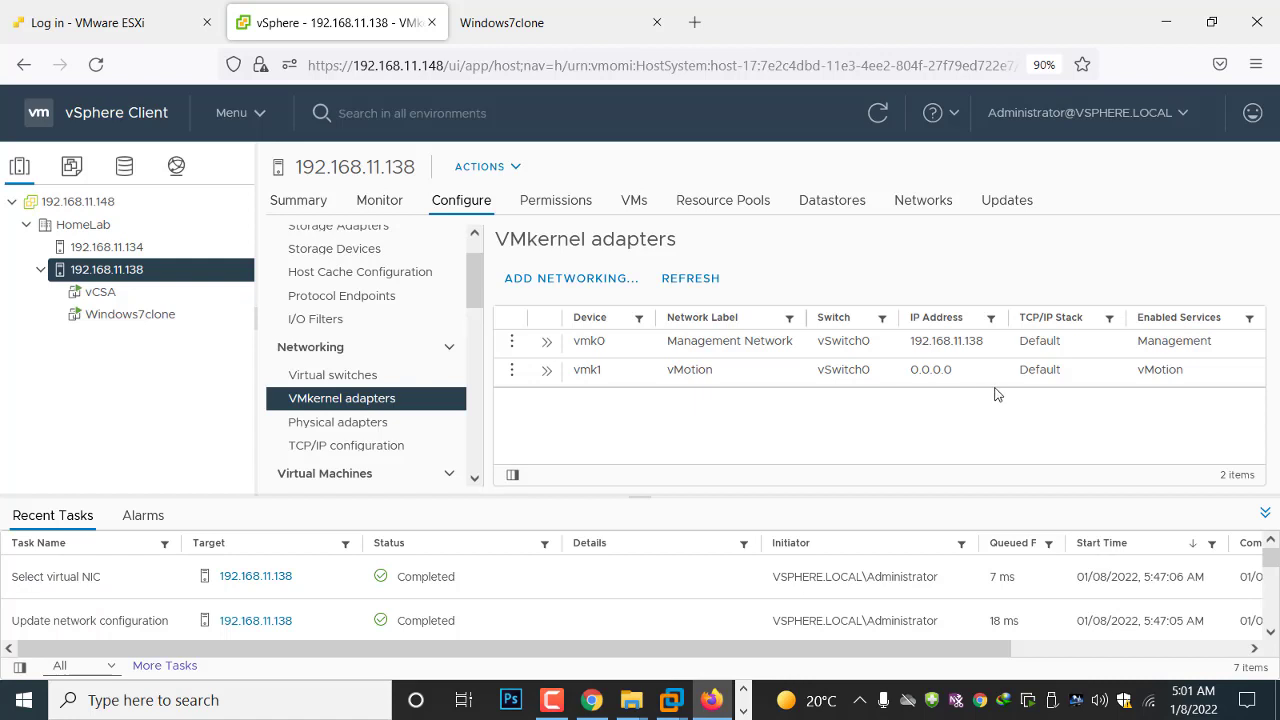
pyautogui.rightClick(618, 445)
pyautogui.click(96, 64)
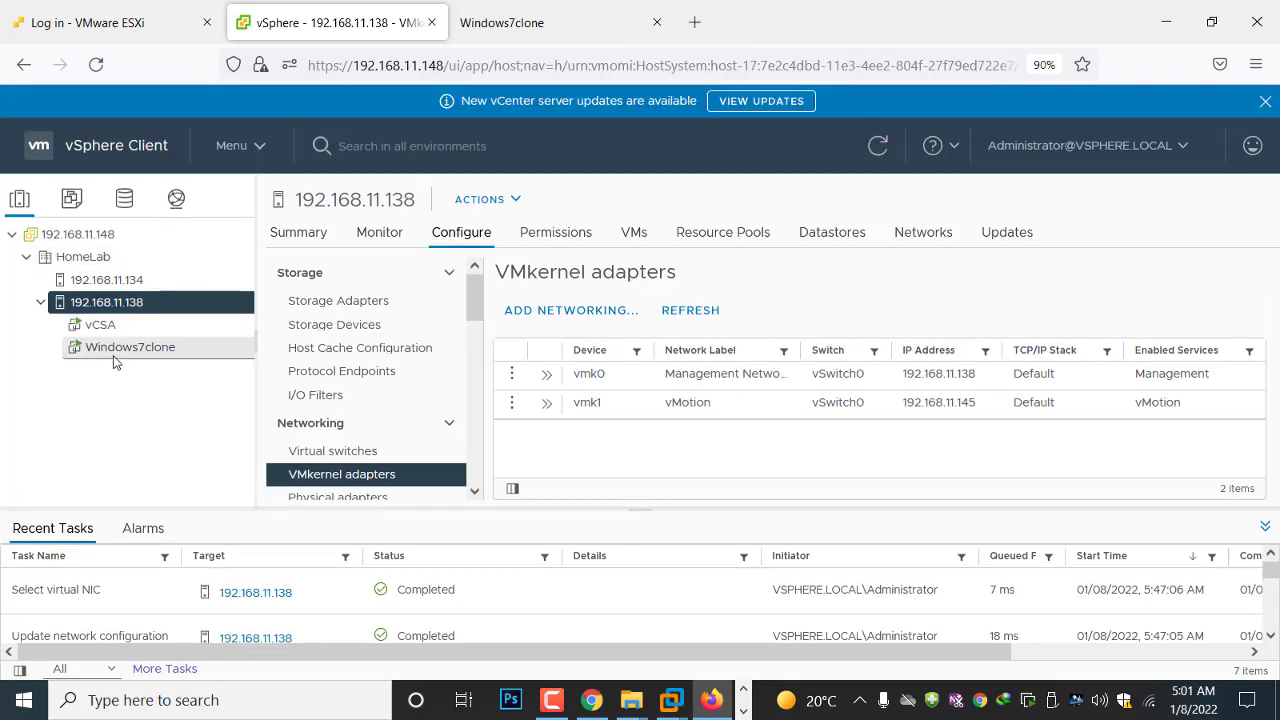
# Start migrating the Windows7clone virtual machine with the option to change both compute resource and storage
pyautogui.rightClick(113, 353)
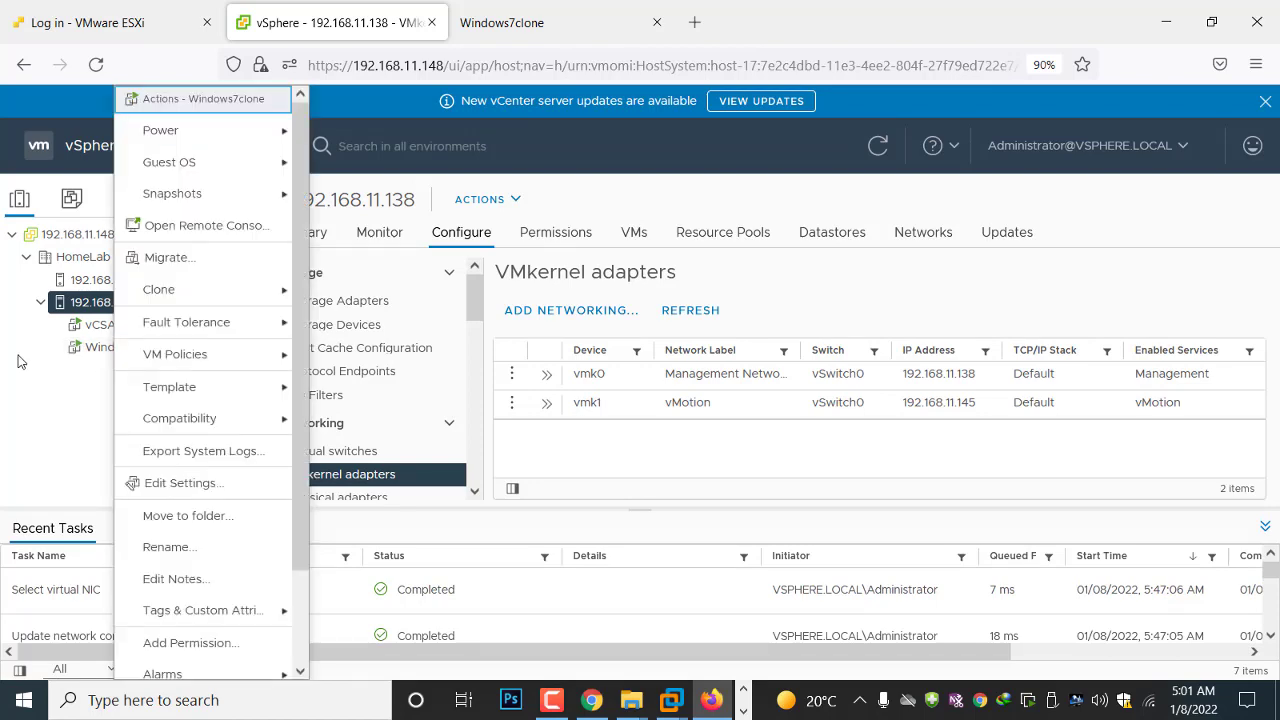
pyautogui.click(75, 396)
pyautogui.rightClick(112, 347)
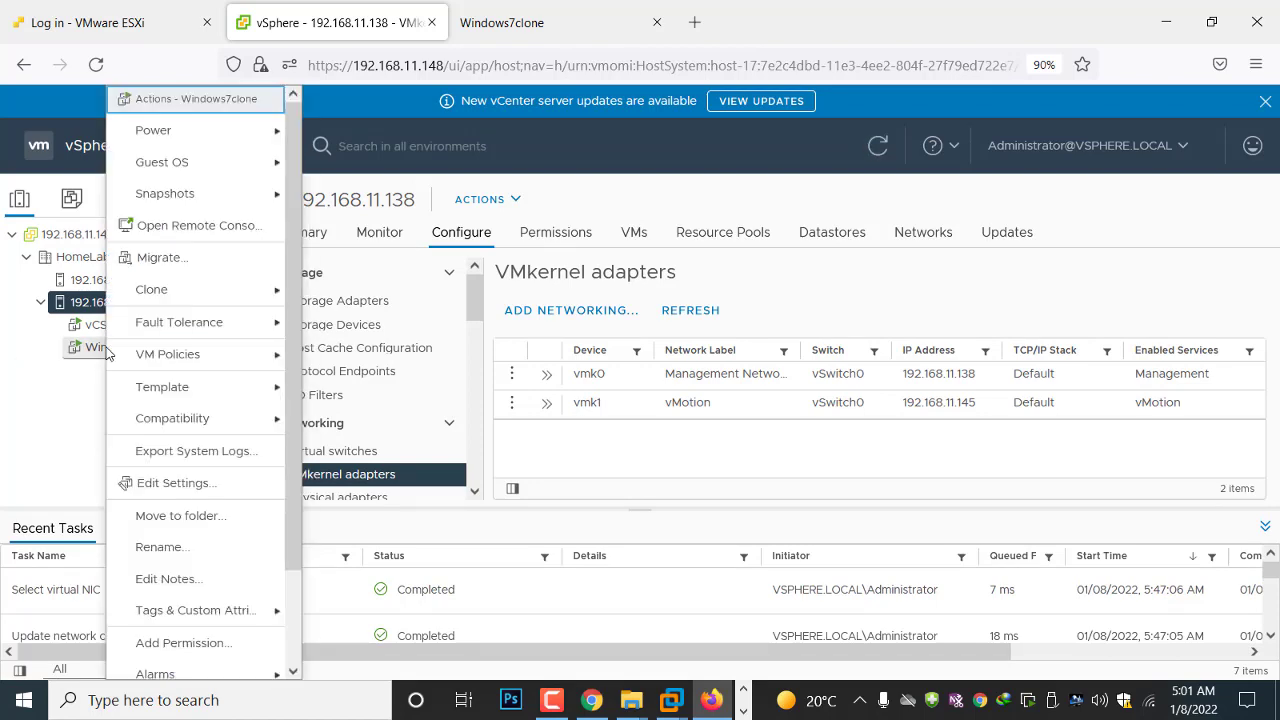
pyautogui.click(180, 259)
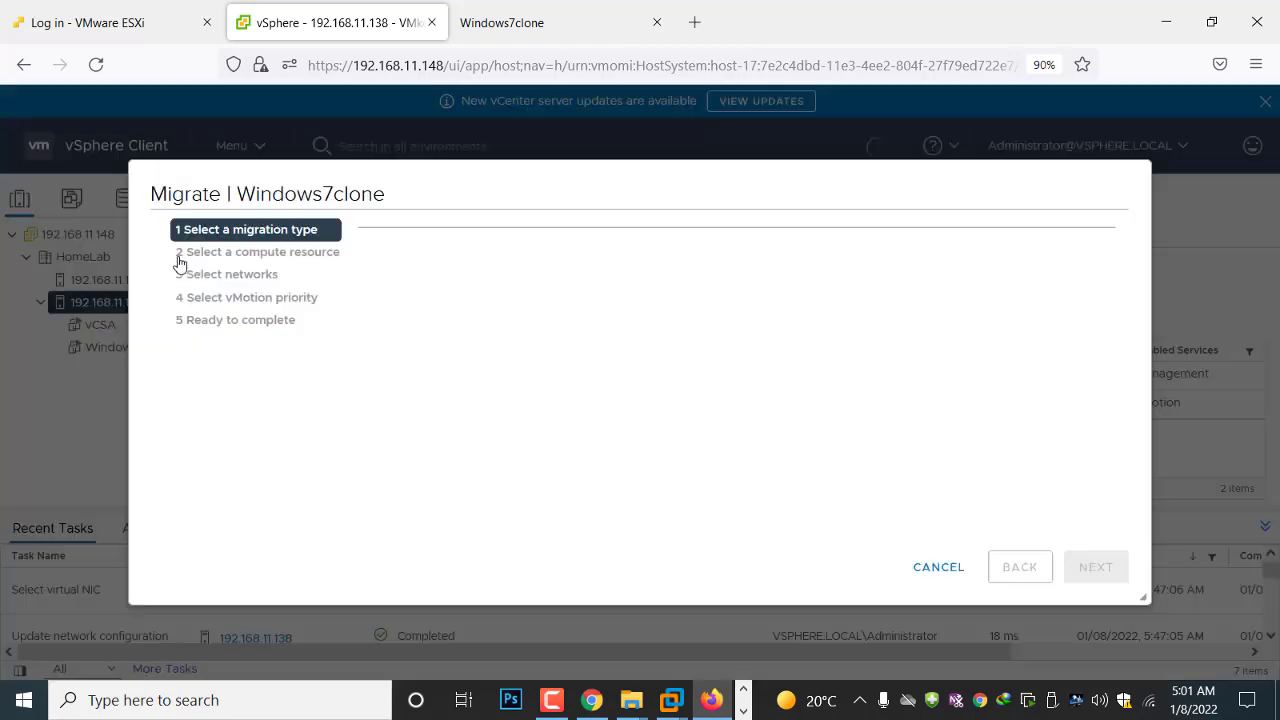
pyautogui.click(369, 384)
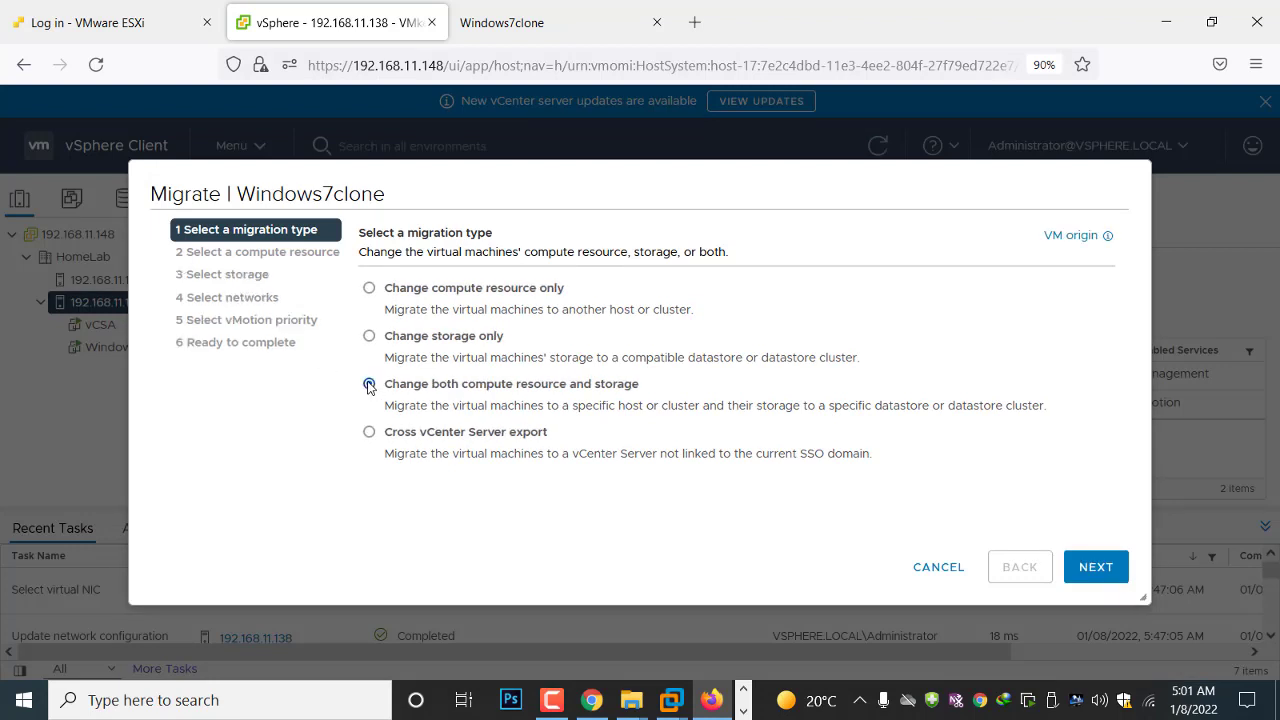
pyautogui.click(1090, 570)
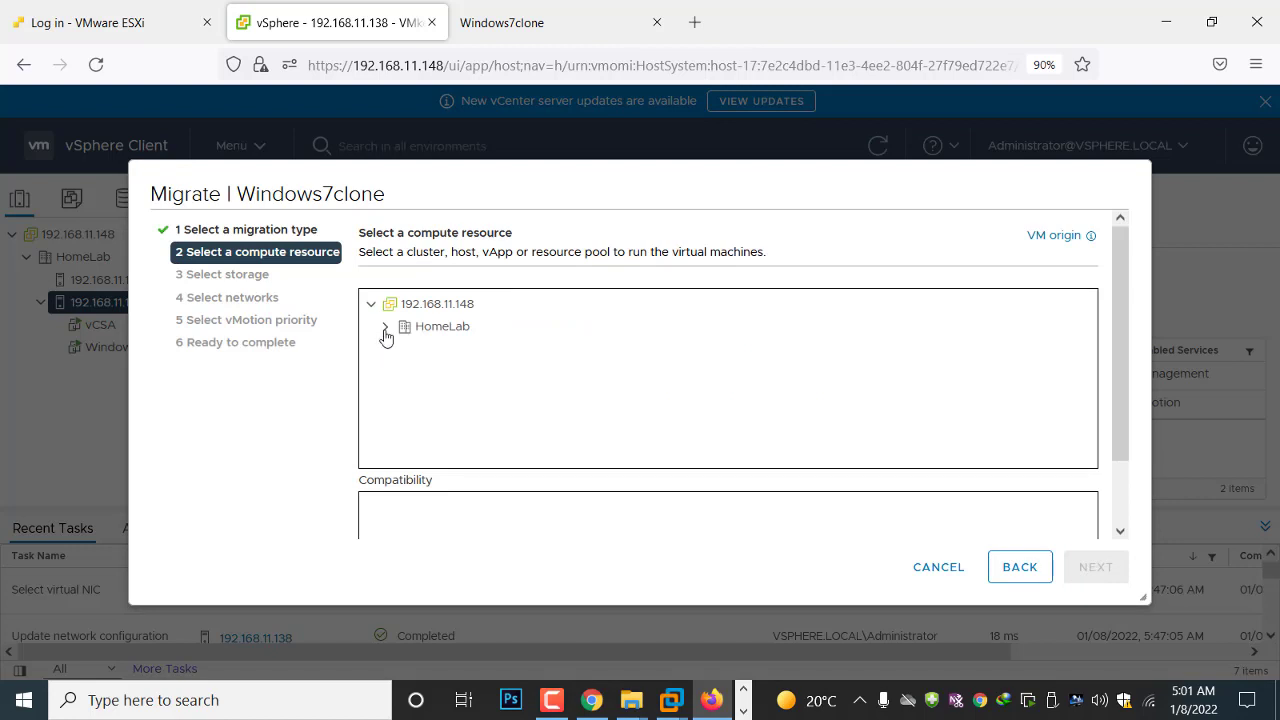
# Choose host 192.168.11.134 in the HomeLab datacenter as the destination compute resource
pyautogui.click(385, 326)
pyautogui.click(440, 349)
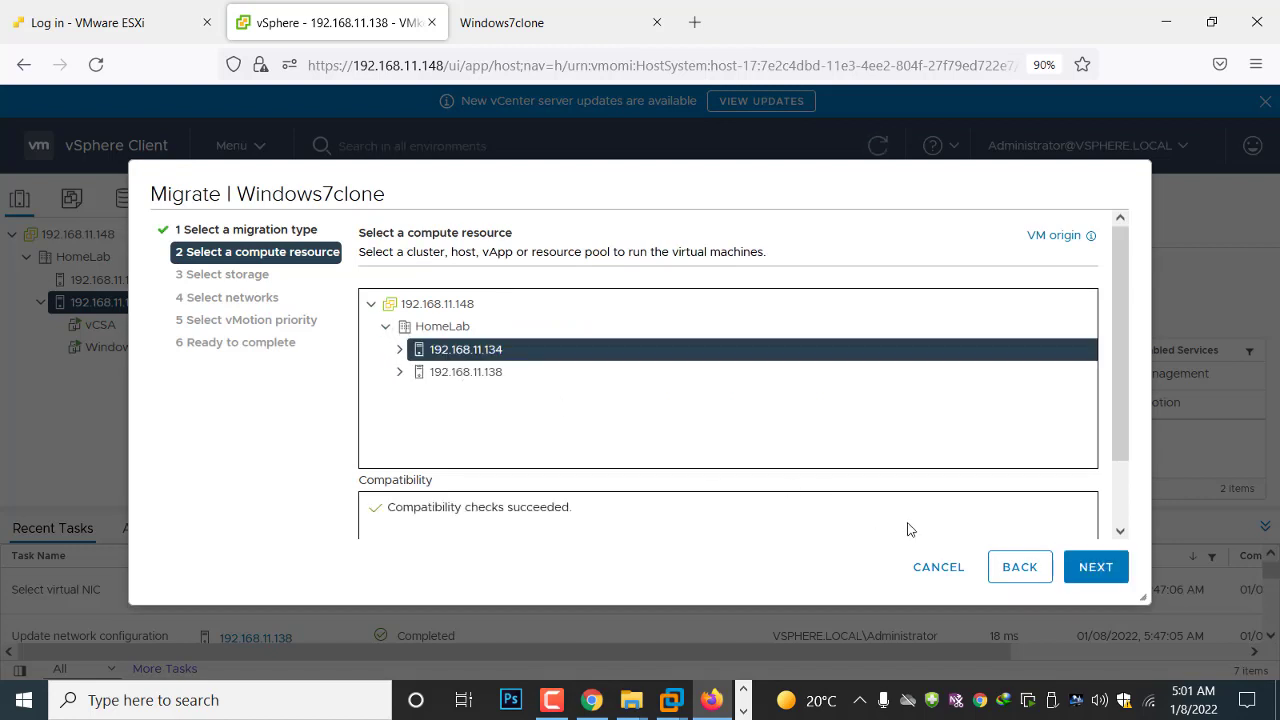
pyautogui.click(1096, 567)
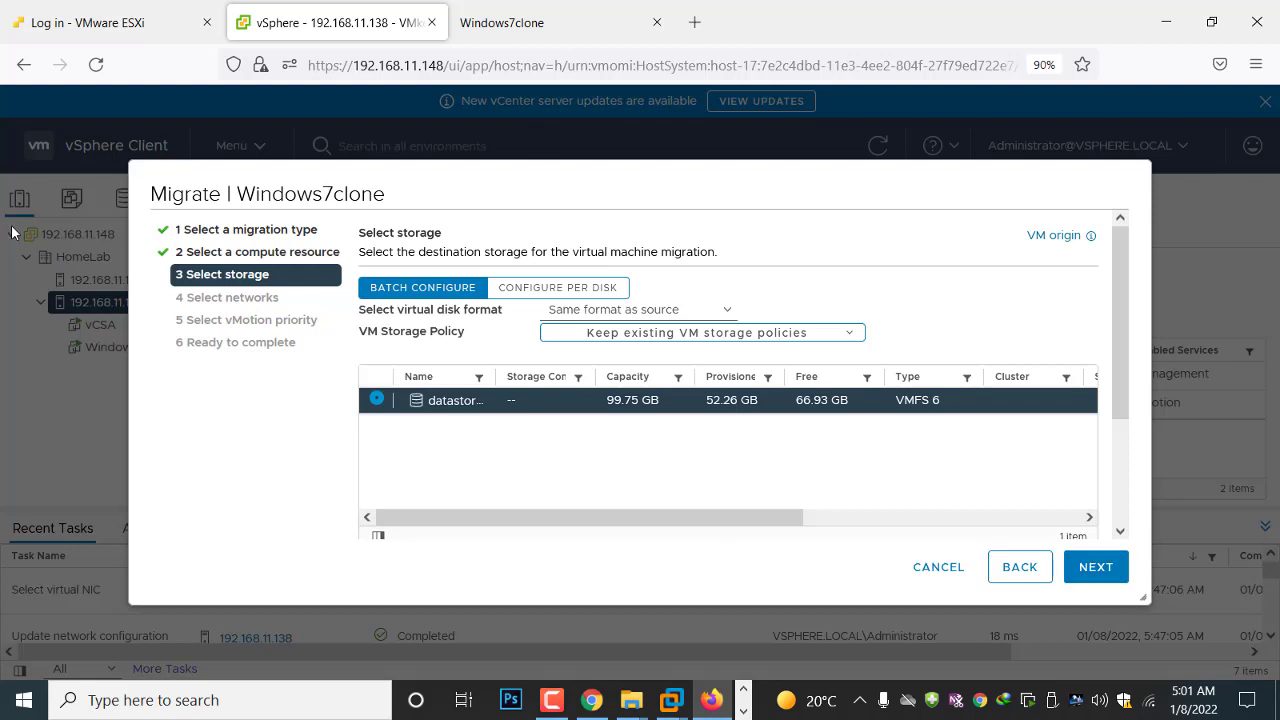
# Keep the preselected datastore, destination networks VM Network and private, and high-priority vMotion, and finish the migration setup
pyautogui.click(1100, 568)
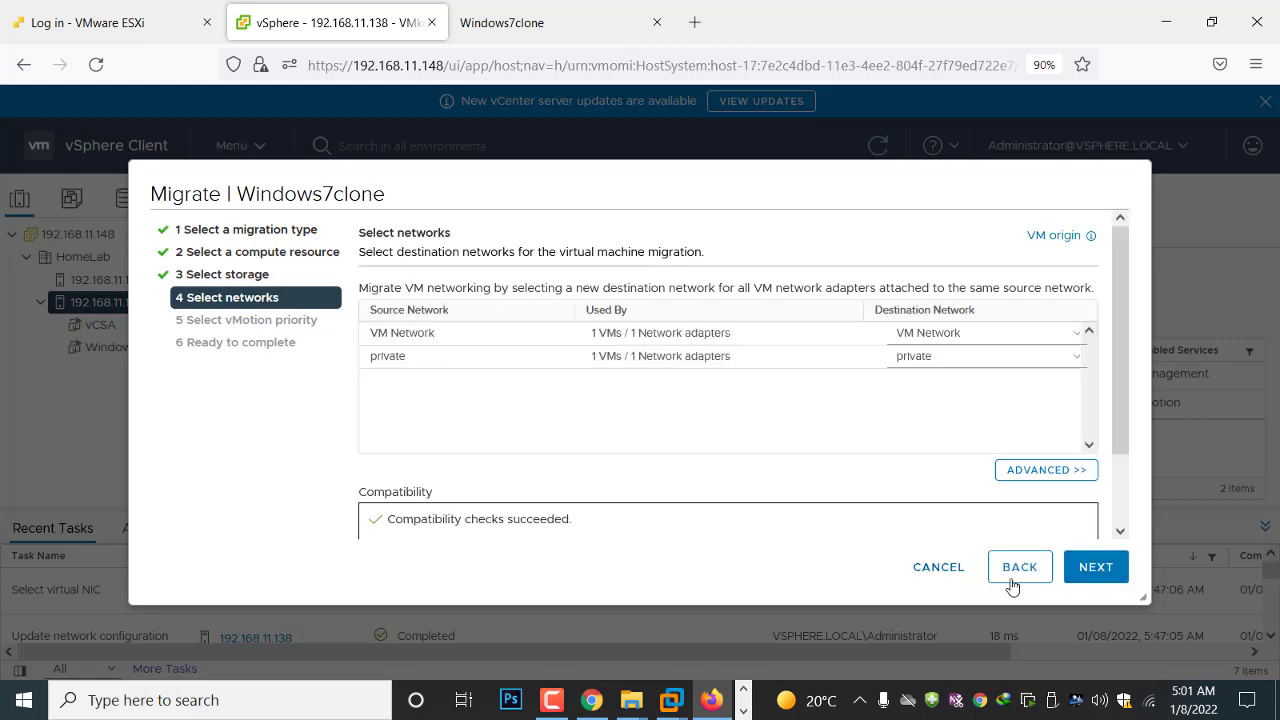
pyautogui.click(1085, 578)
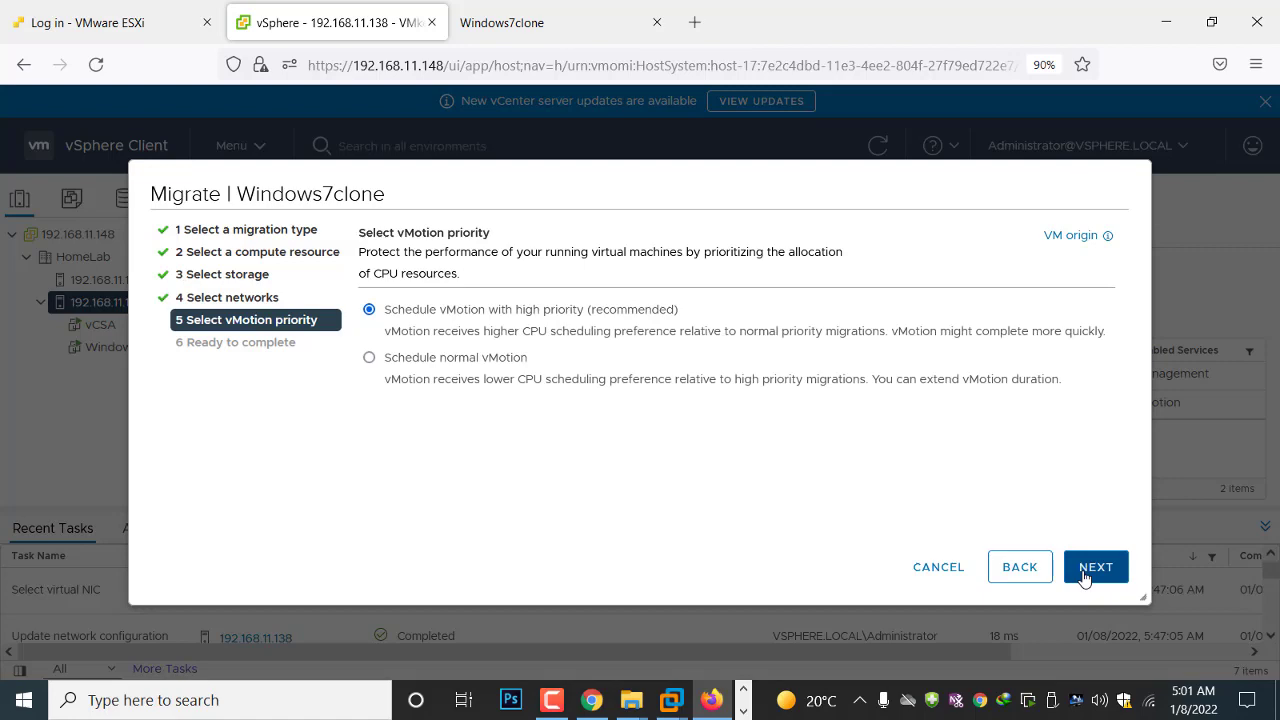
pyautogui.click(1085, 578)
pyautogui.click(1085, 578)
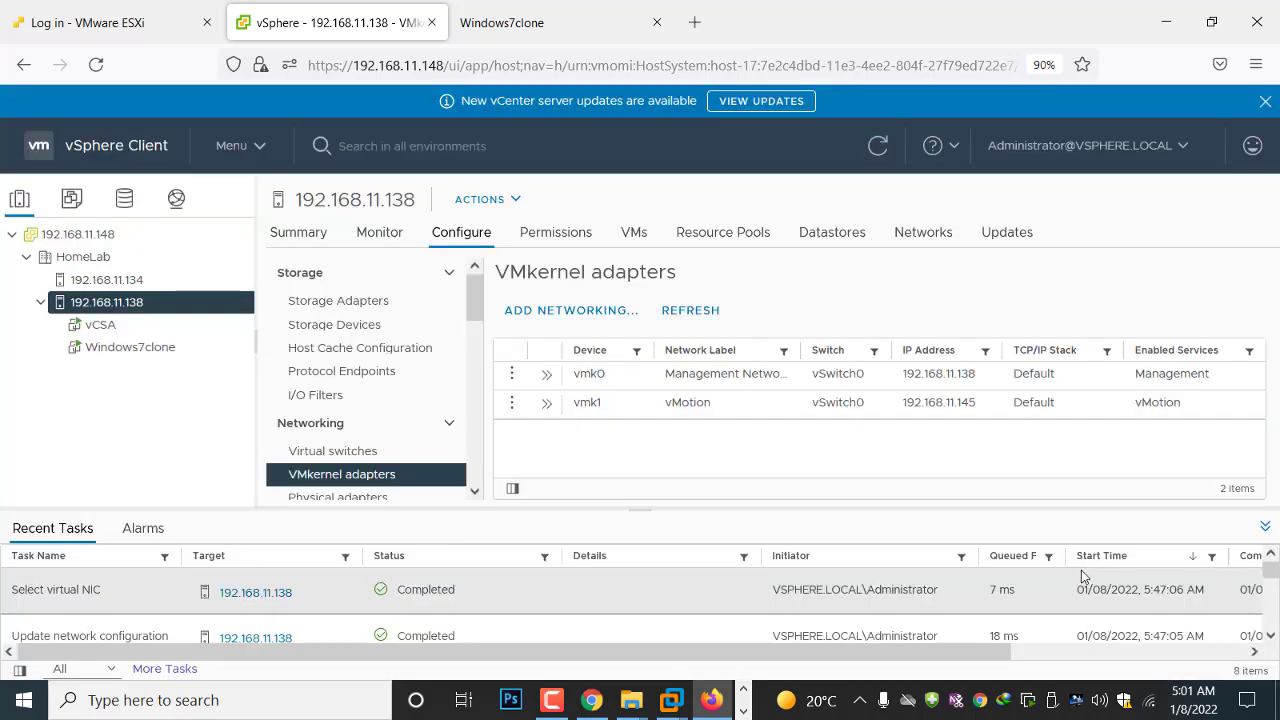
# Check that the Windows7clone console responds during the migration and view the relocation task's progress in the vSphere Client
pyautogui.click(546, 28)
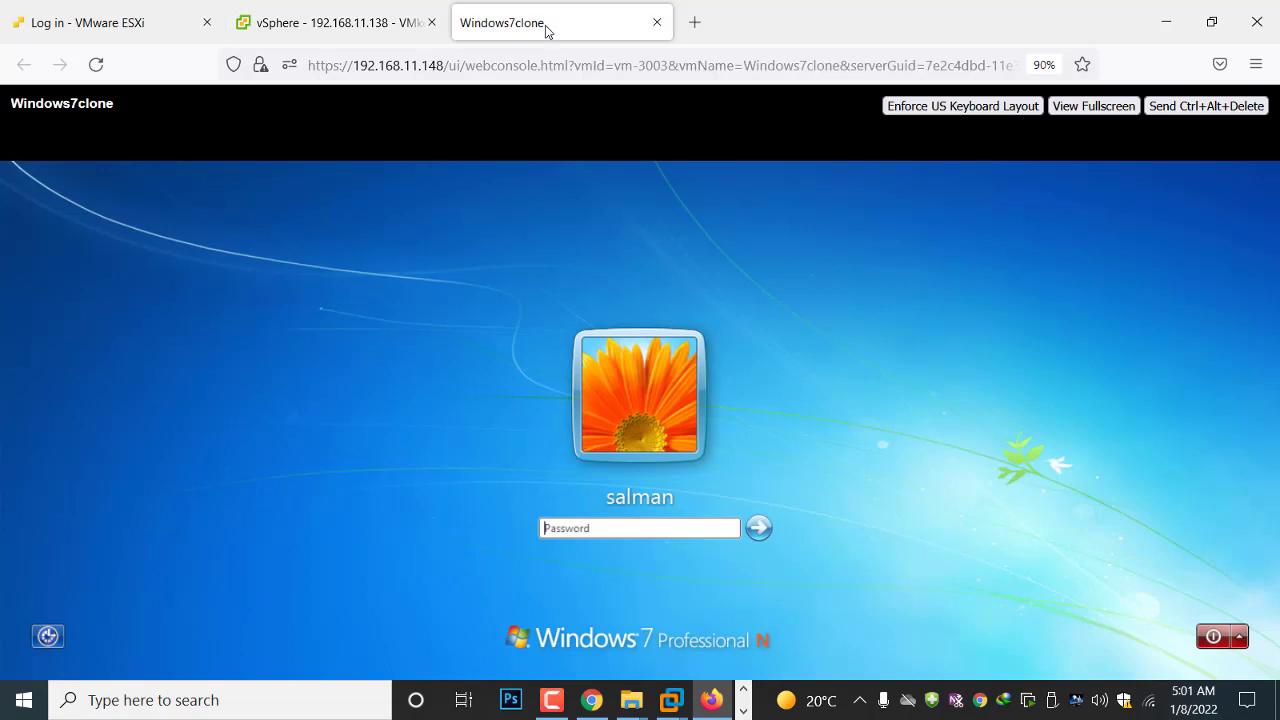
pyautogui.click(592, 528)
pyautogui.click(498, 514)
pyautogui.click(303, 24)
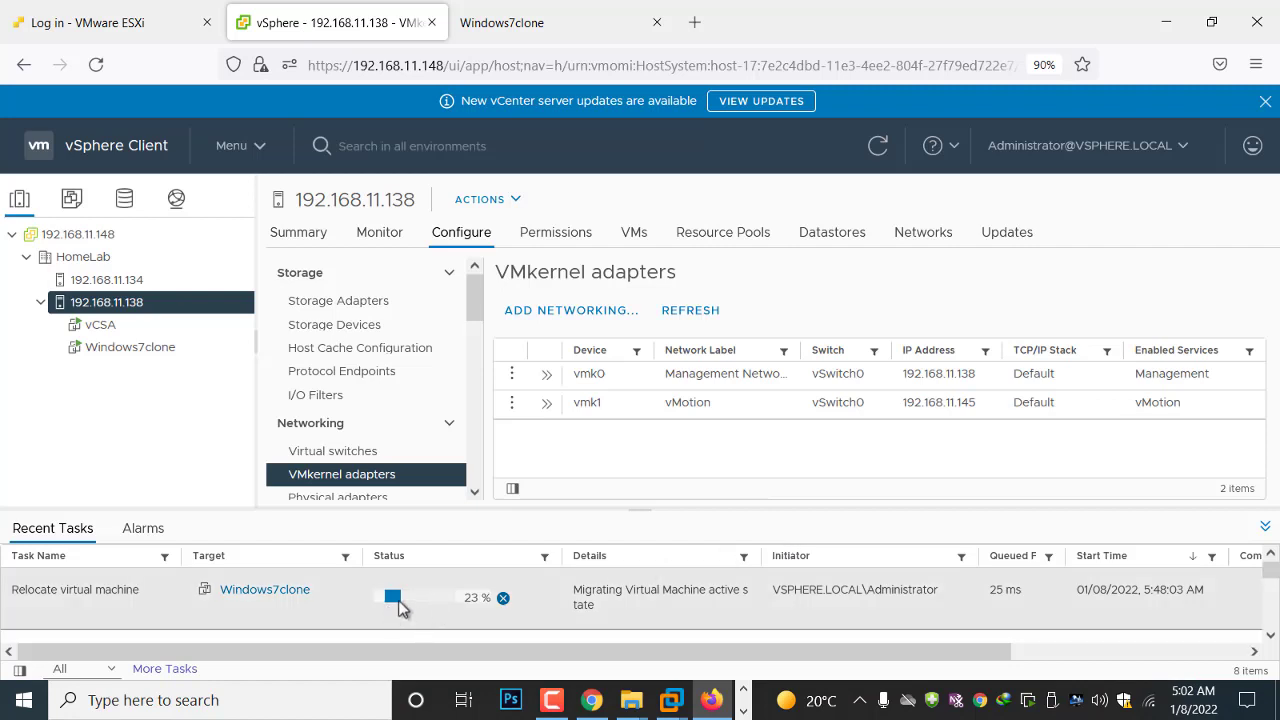
pyautogui.click(555, 706)
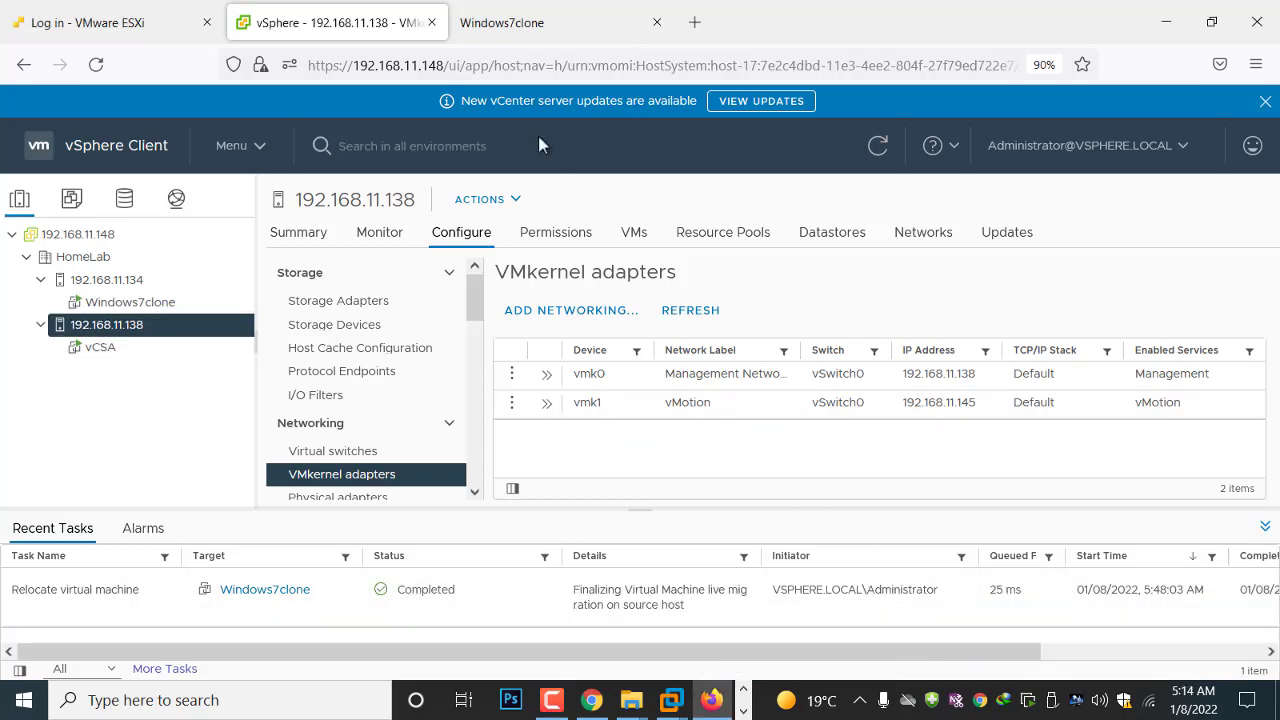
# Reload the Windows7clone console after the migration to check the machine, and return to the vSphere inventory
pyautogui.click(528, 30)
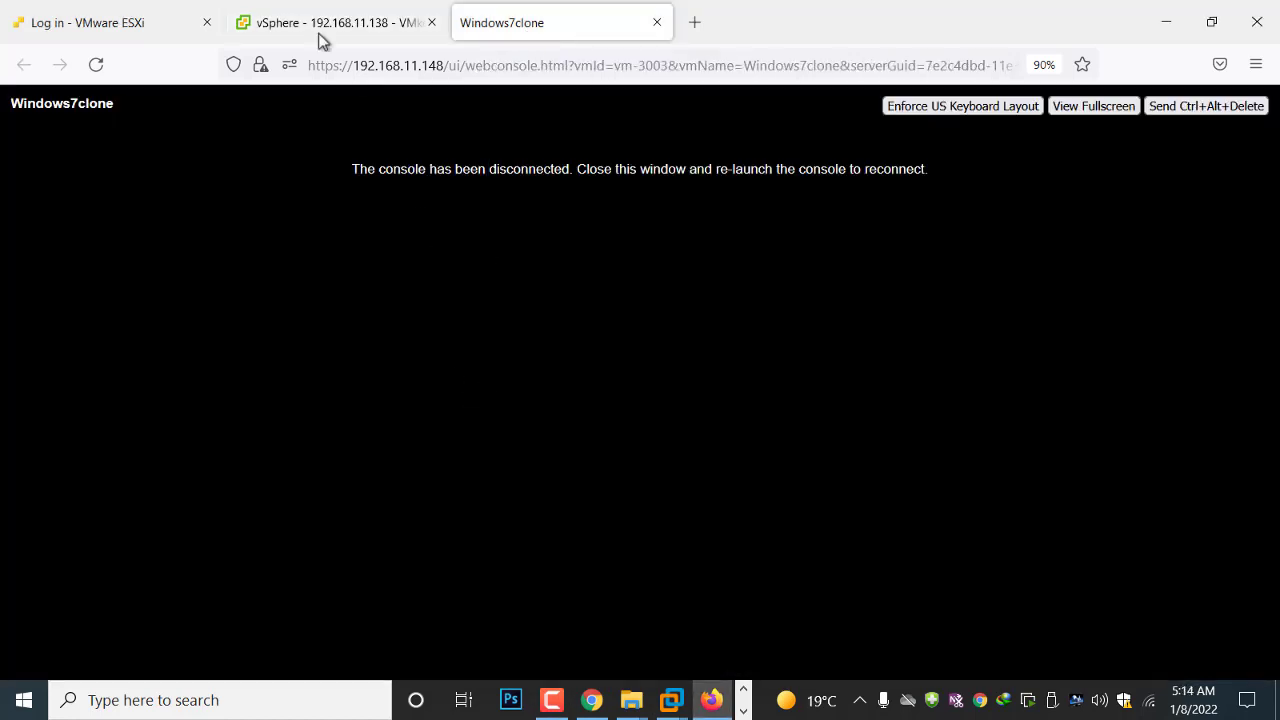
pyautogui.click(106, 22)
pyautogui.click(551, 700)
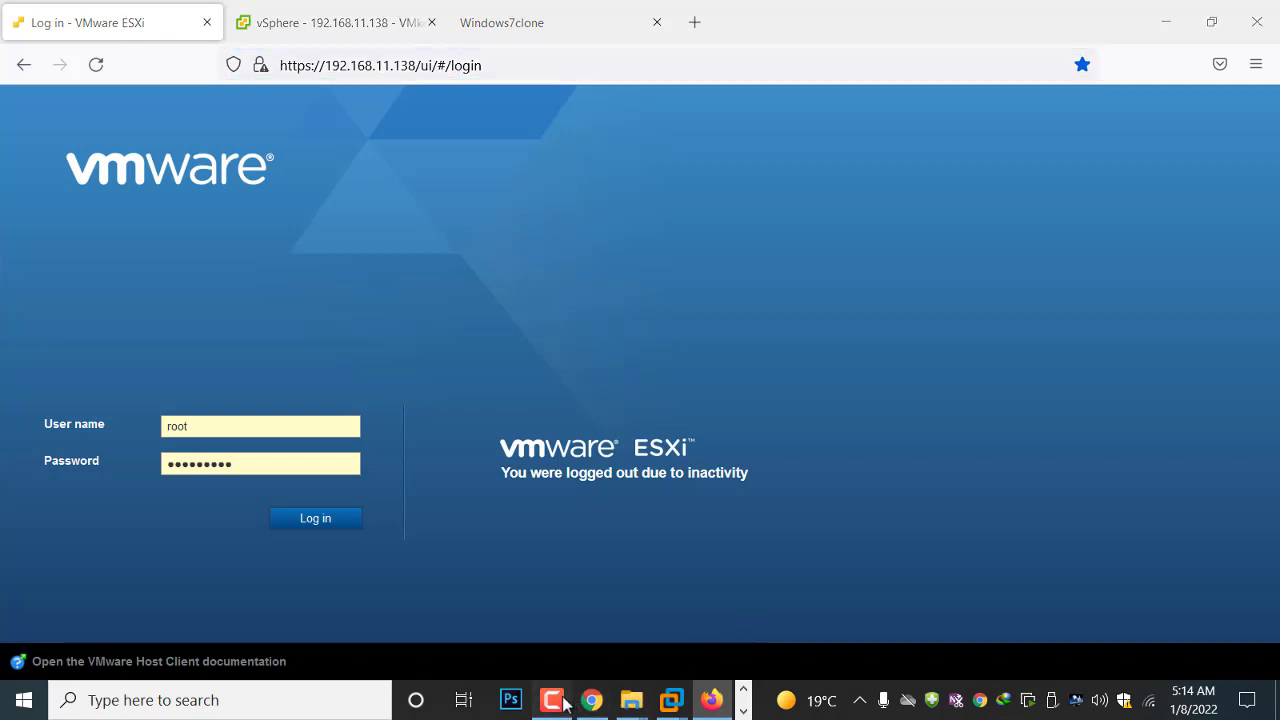
pyautogui.click(522, 38)
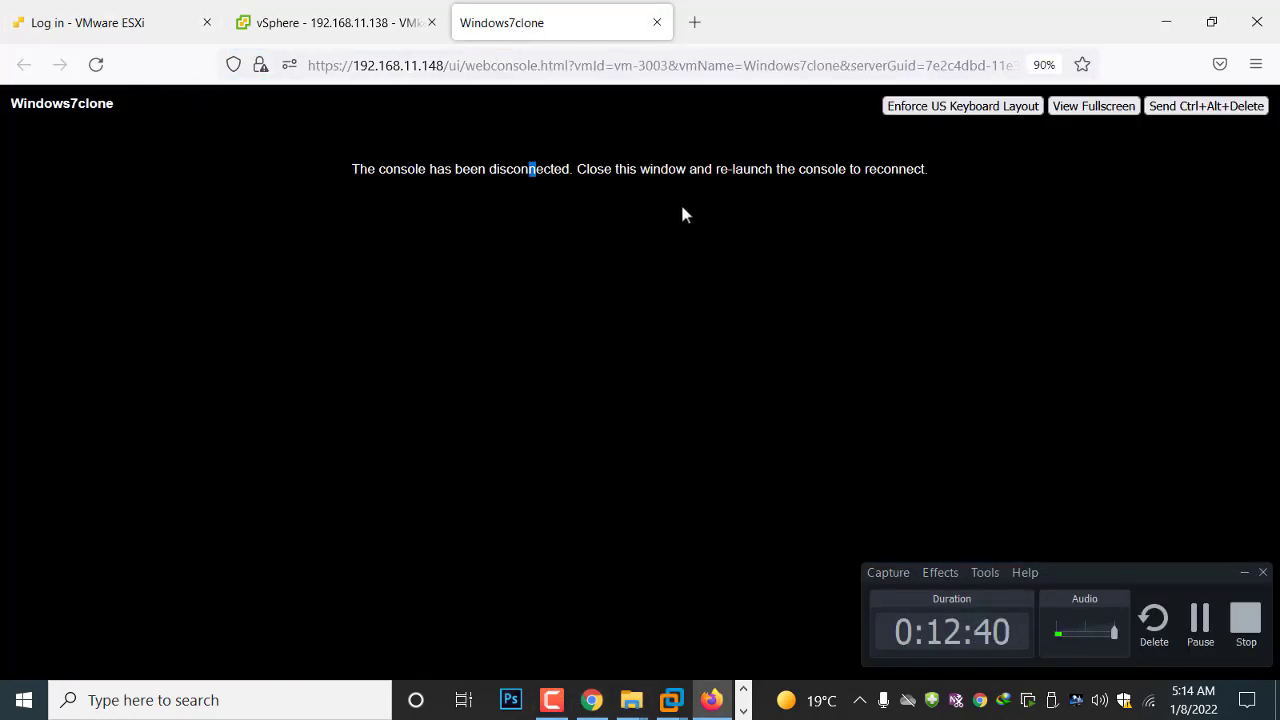
pyautogui.click(103, 72)
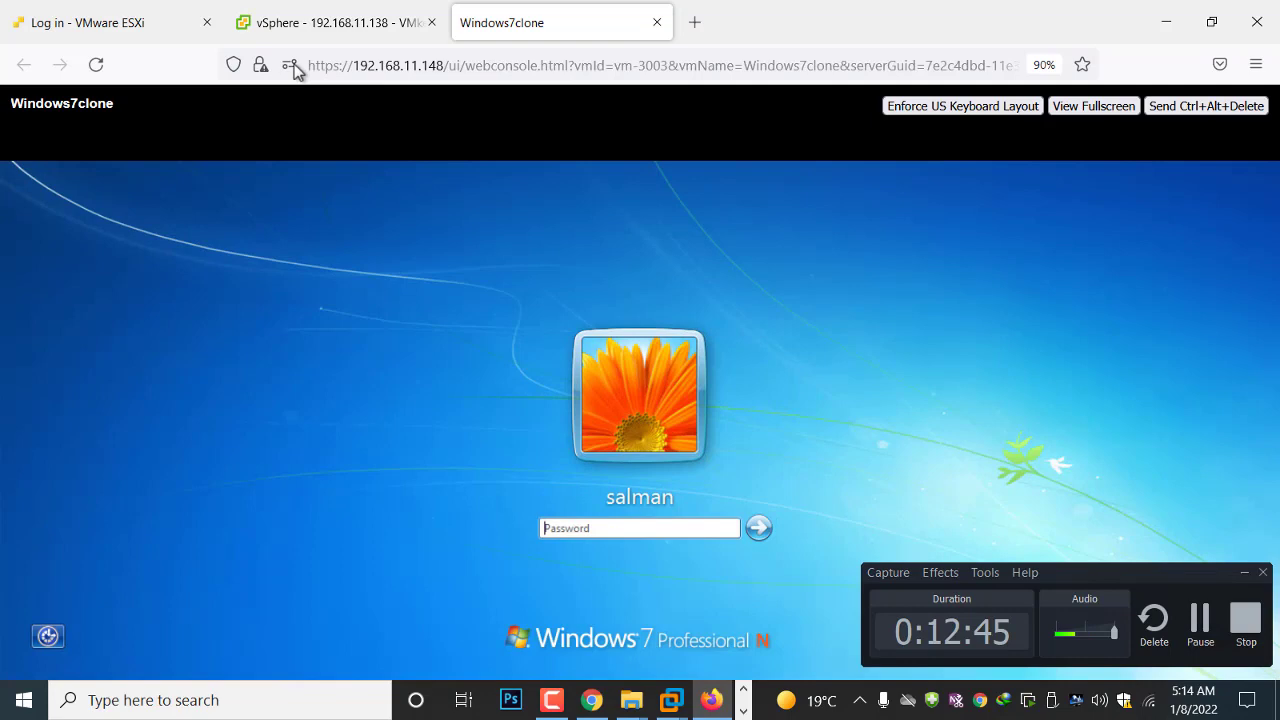
pyautogui.click(304, 34)
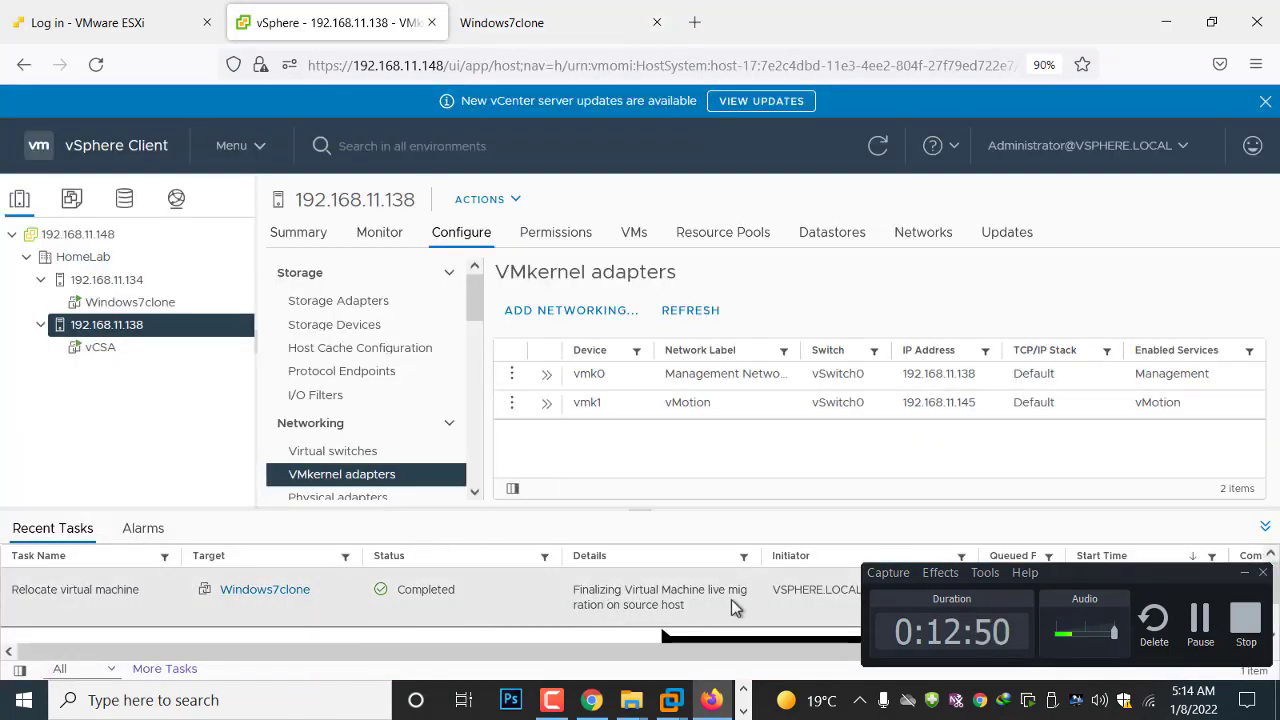
pyautogui.click(1246, 576)
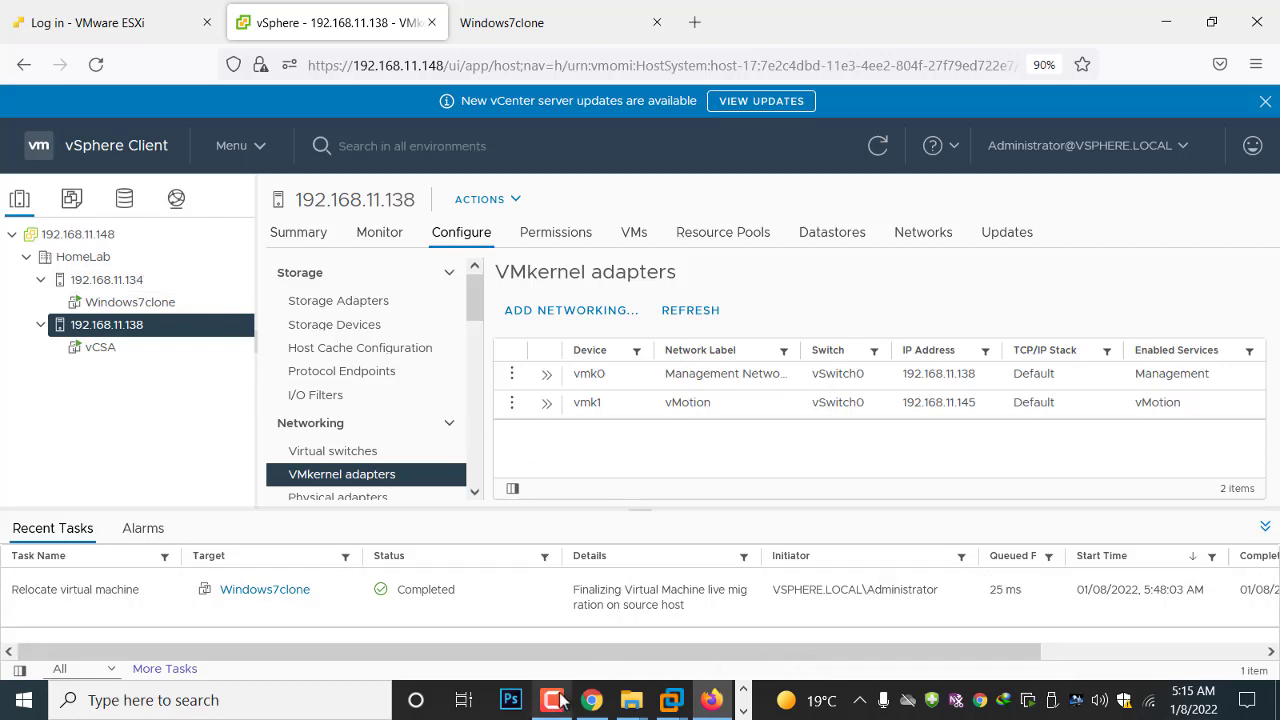
pyautogui.moveTo(556, 704)
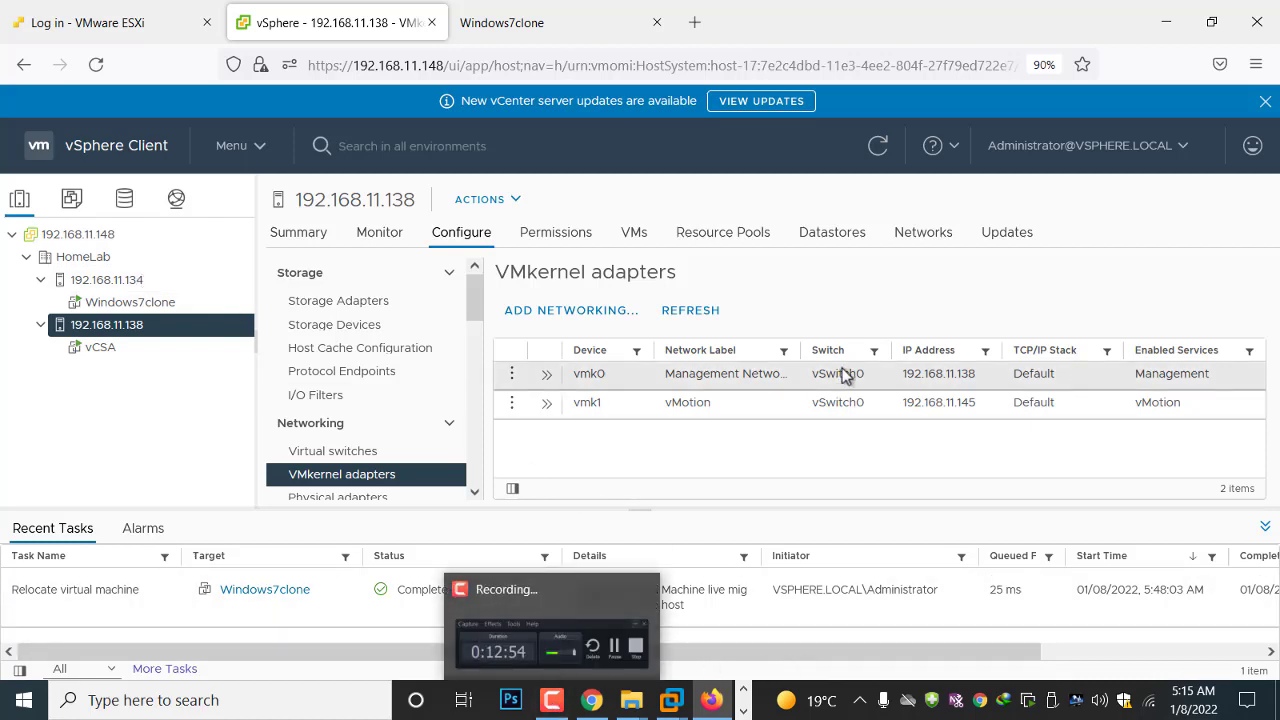
pyautogui.click(552, 700)
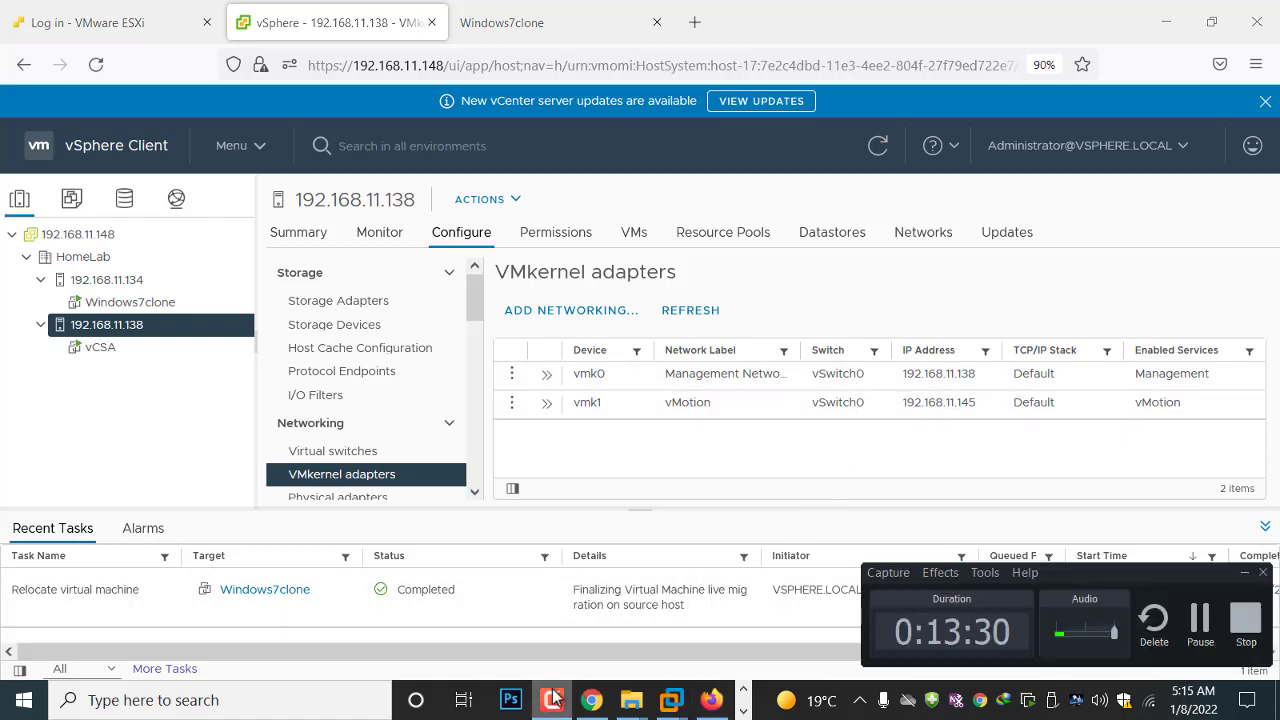